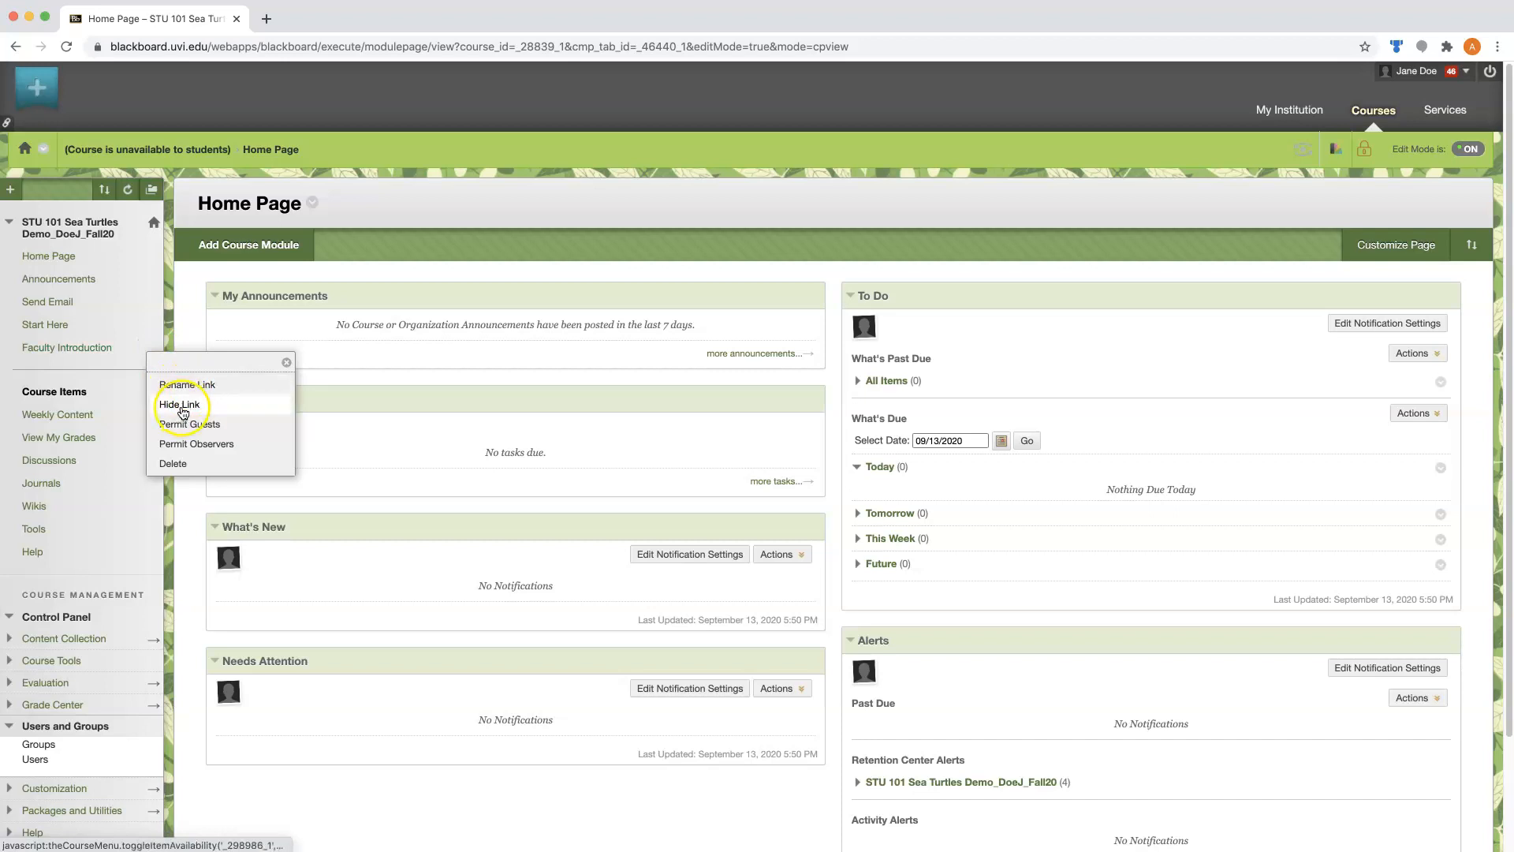
Review the options available for the Discussions link in the course menu, leaving the link unchanged.
left_click(289, 362)
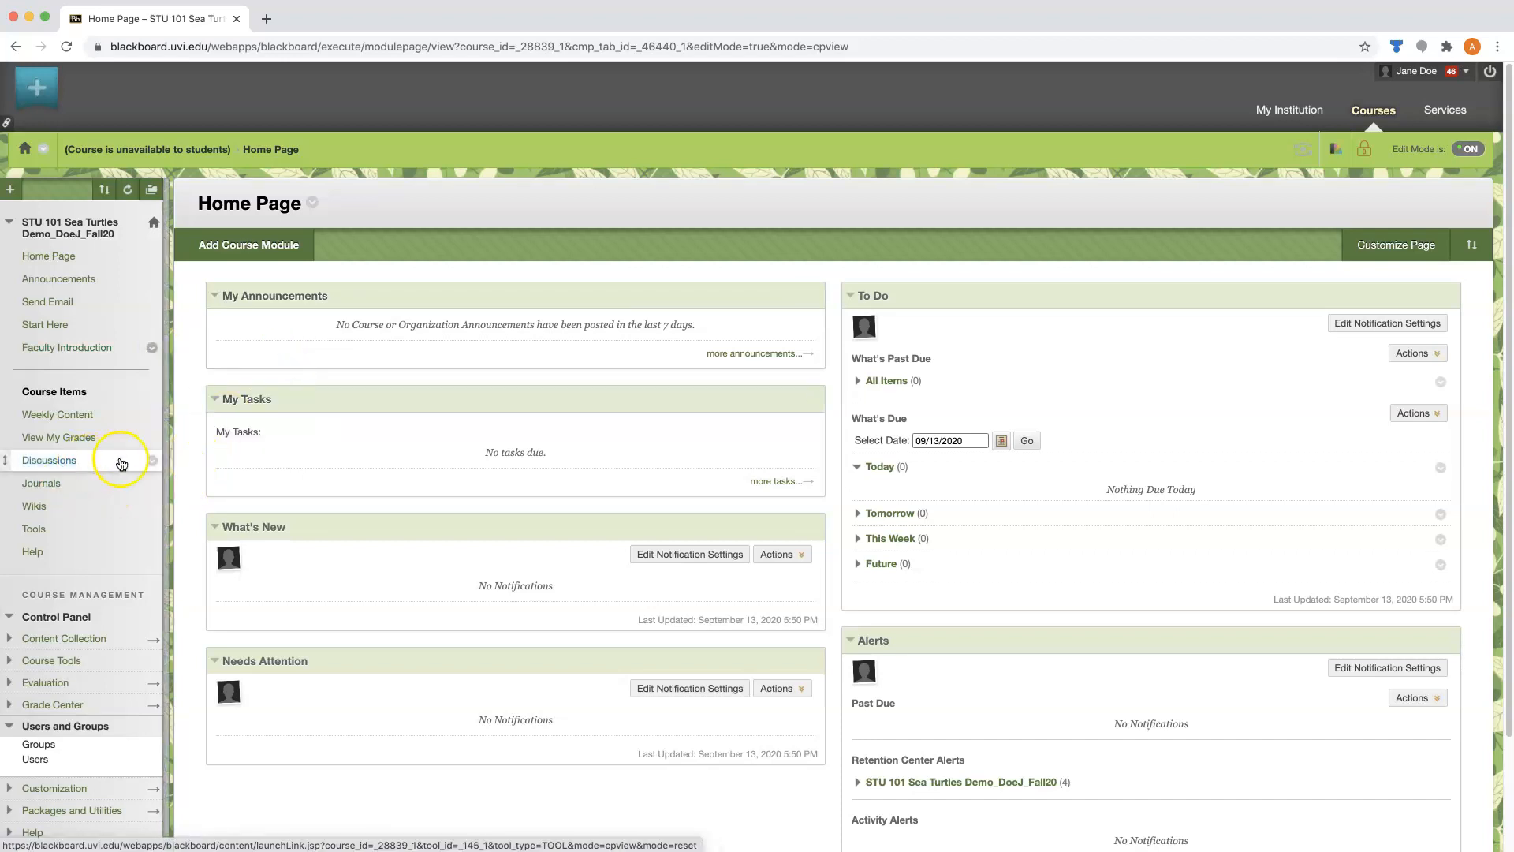
left_click(153, 461)
left_click(195, 519)
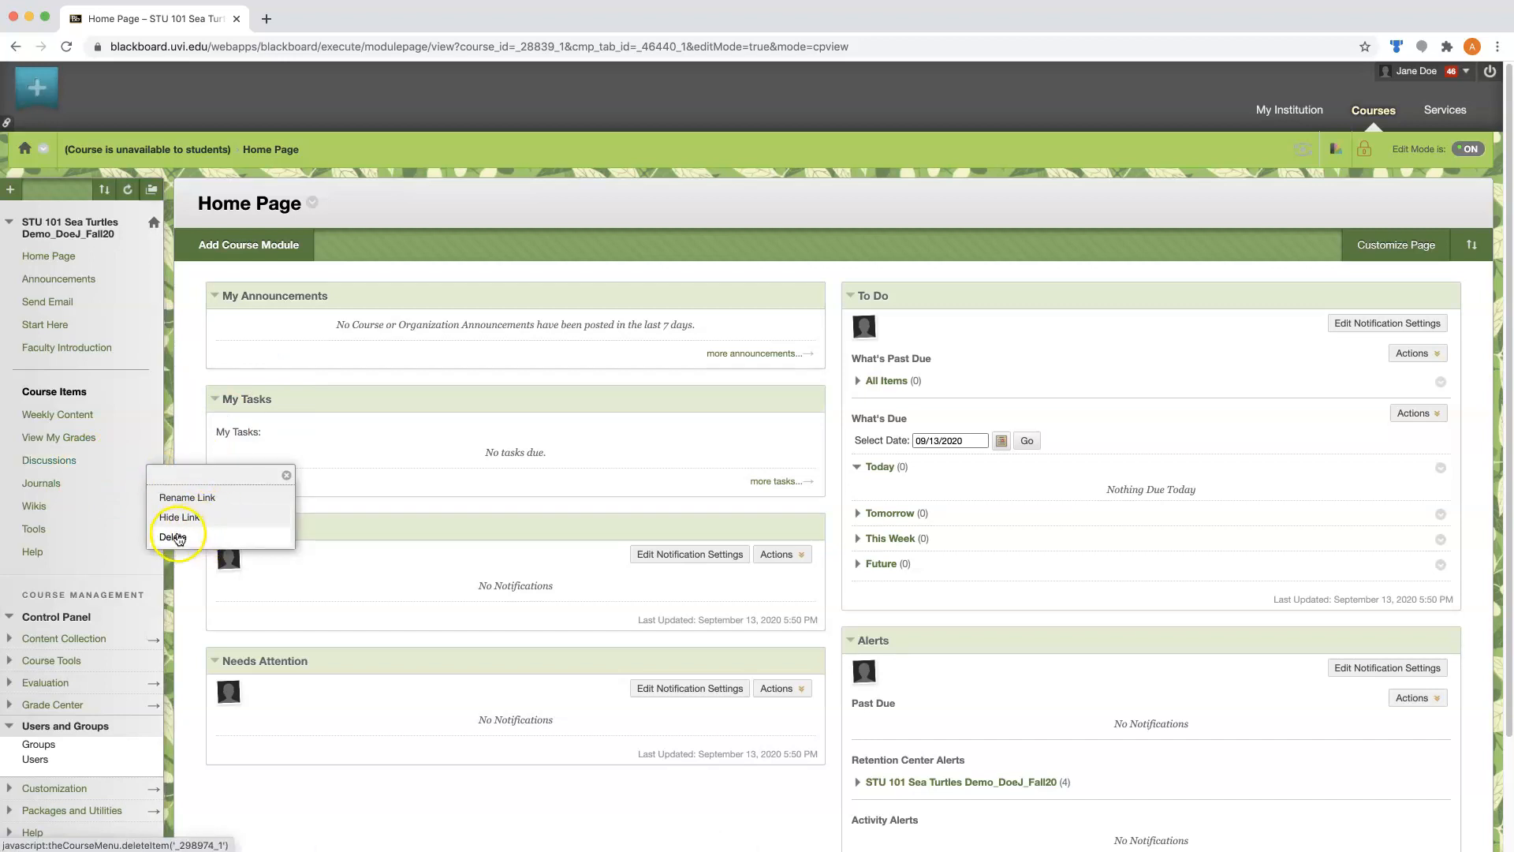
left_click(288, 477)
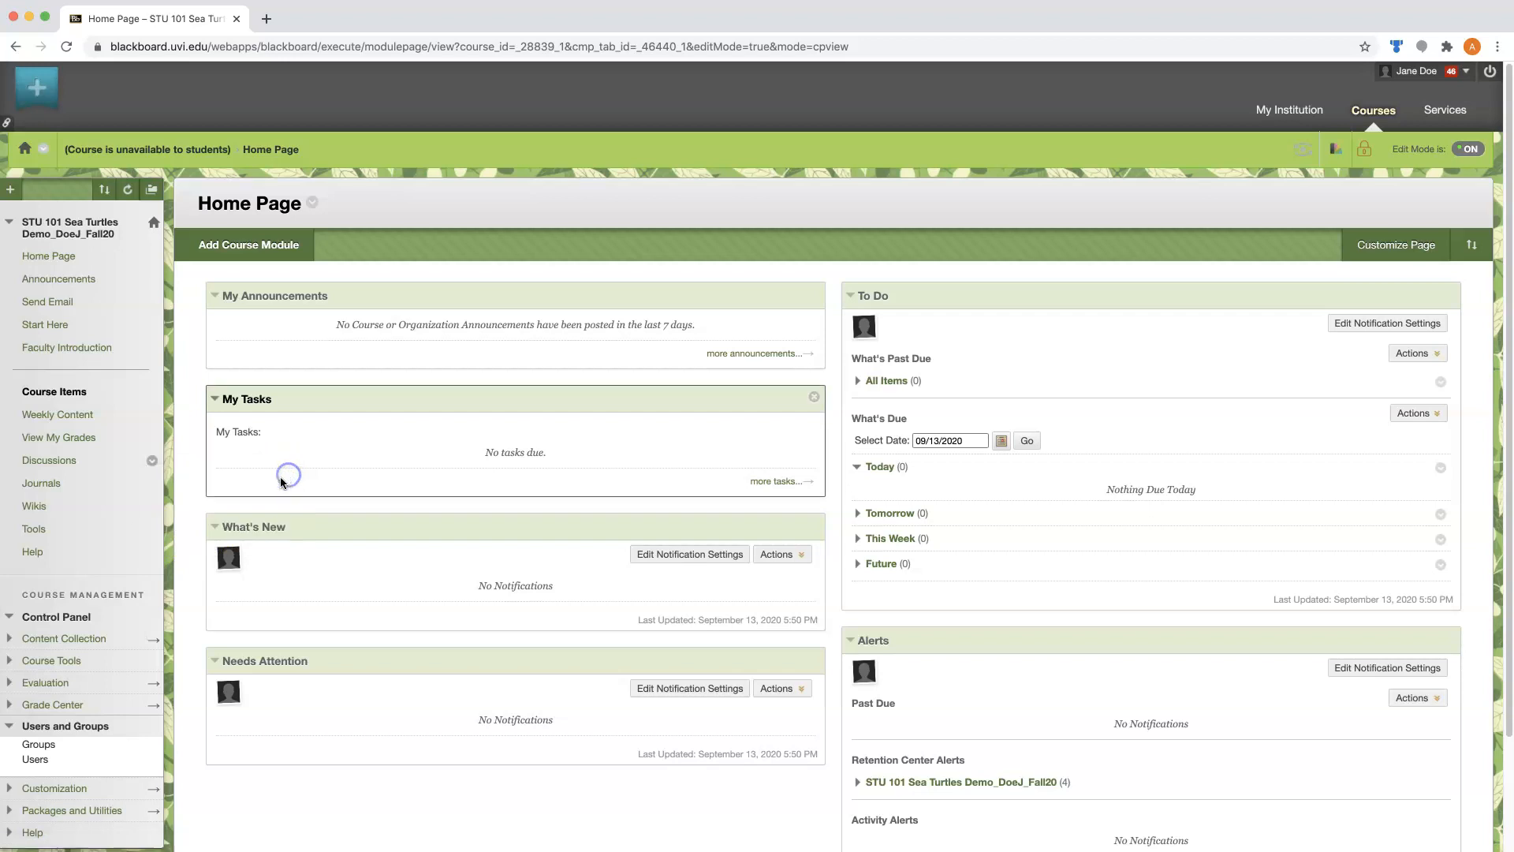
Open the Start Here page and review the options for the Welcome item and the Sea Turtles Syllabus item.
left_click(35, 326)
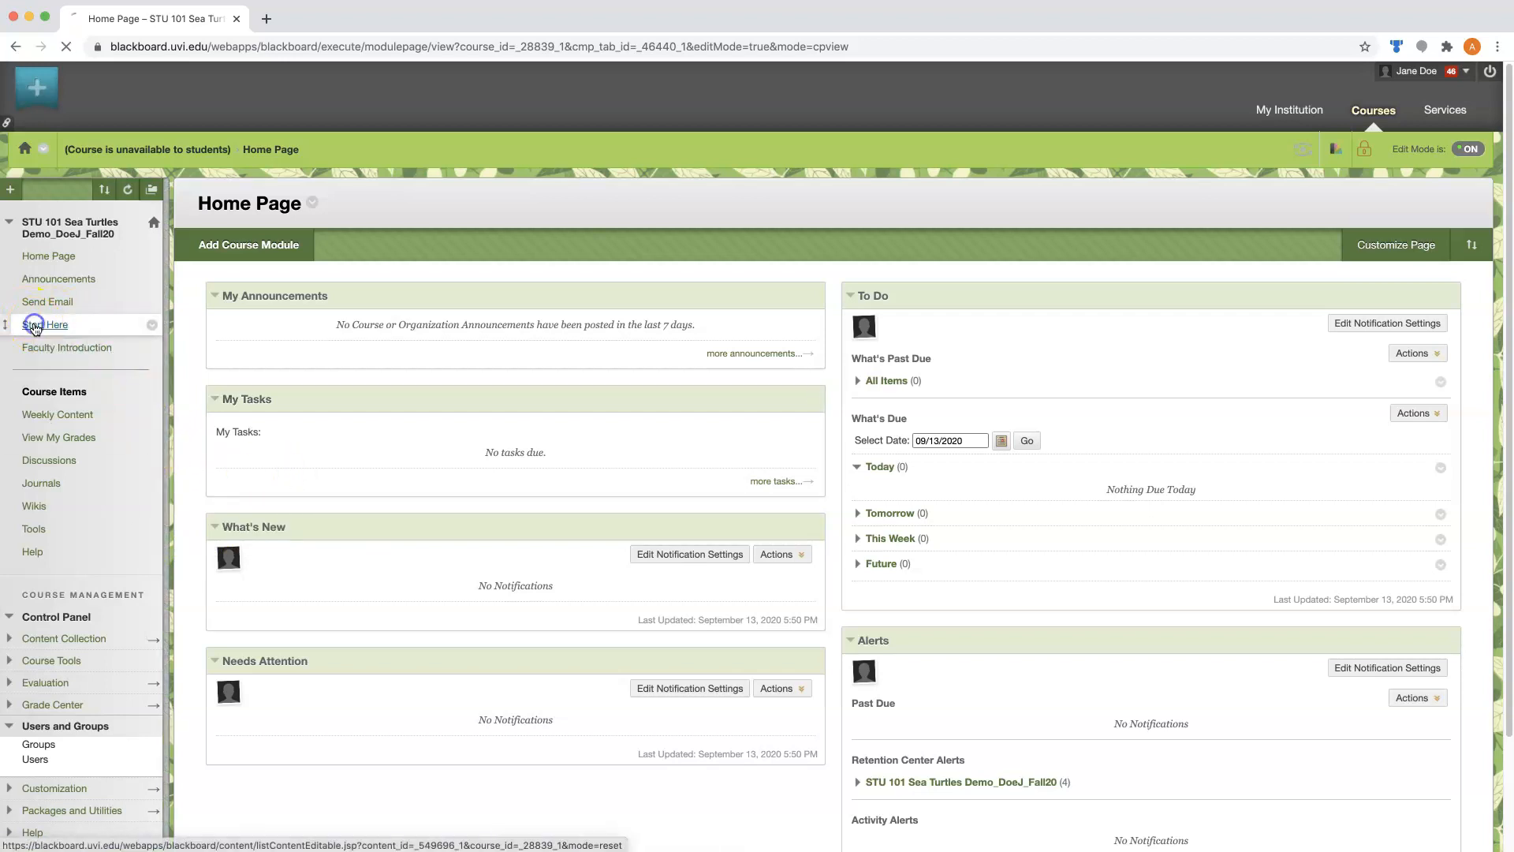
left_click(309, 285)
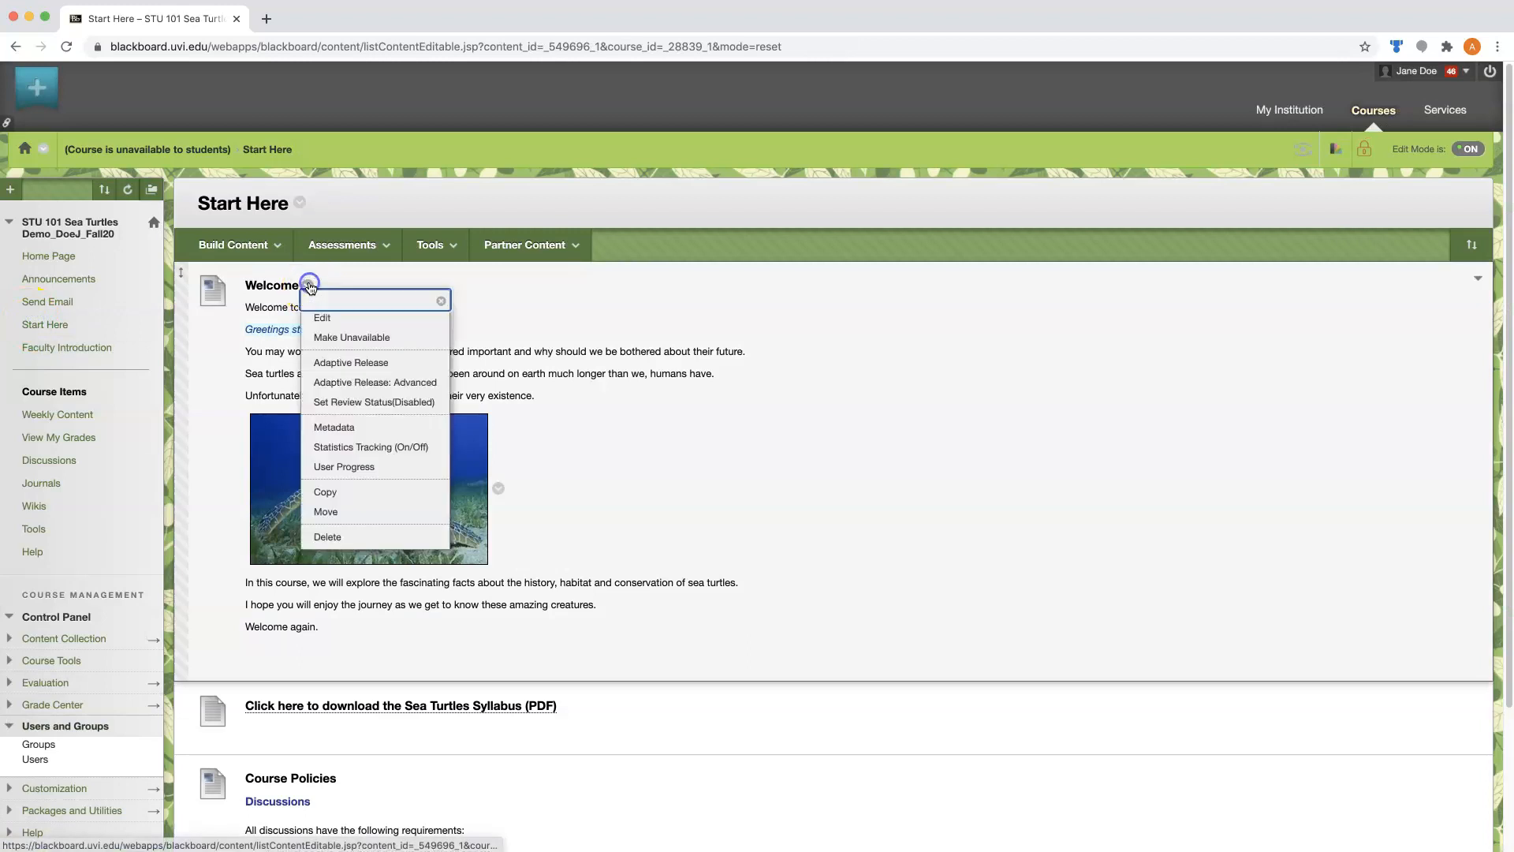
left_click(326, 318)
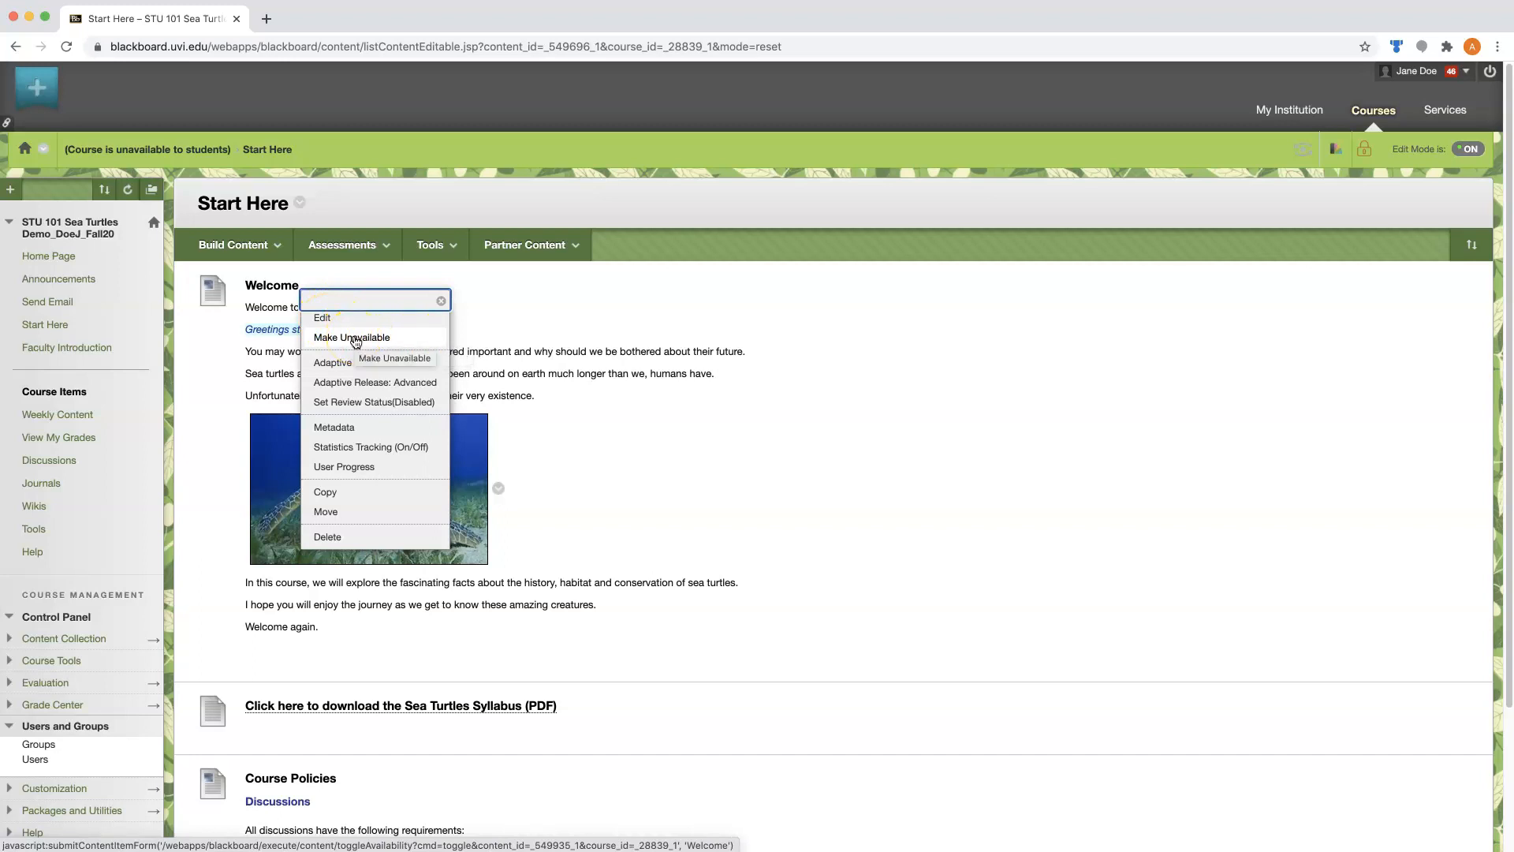
left_click(340, 366)
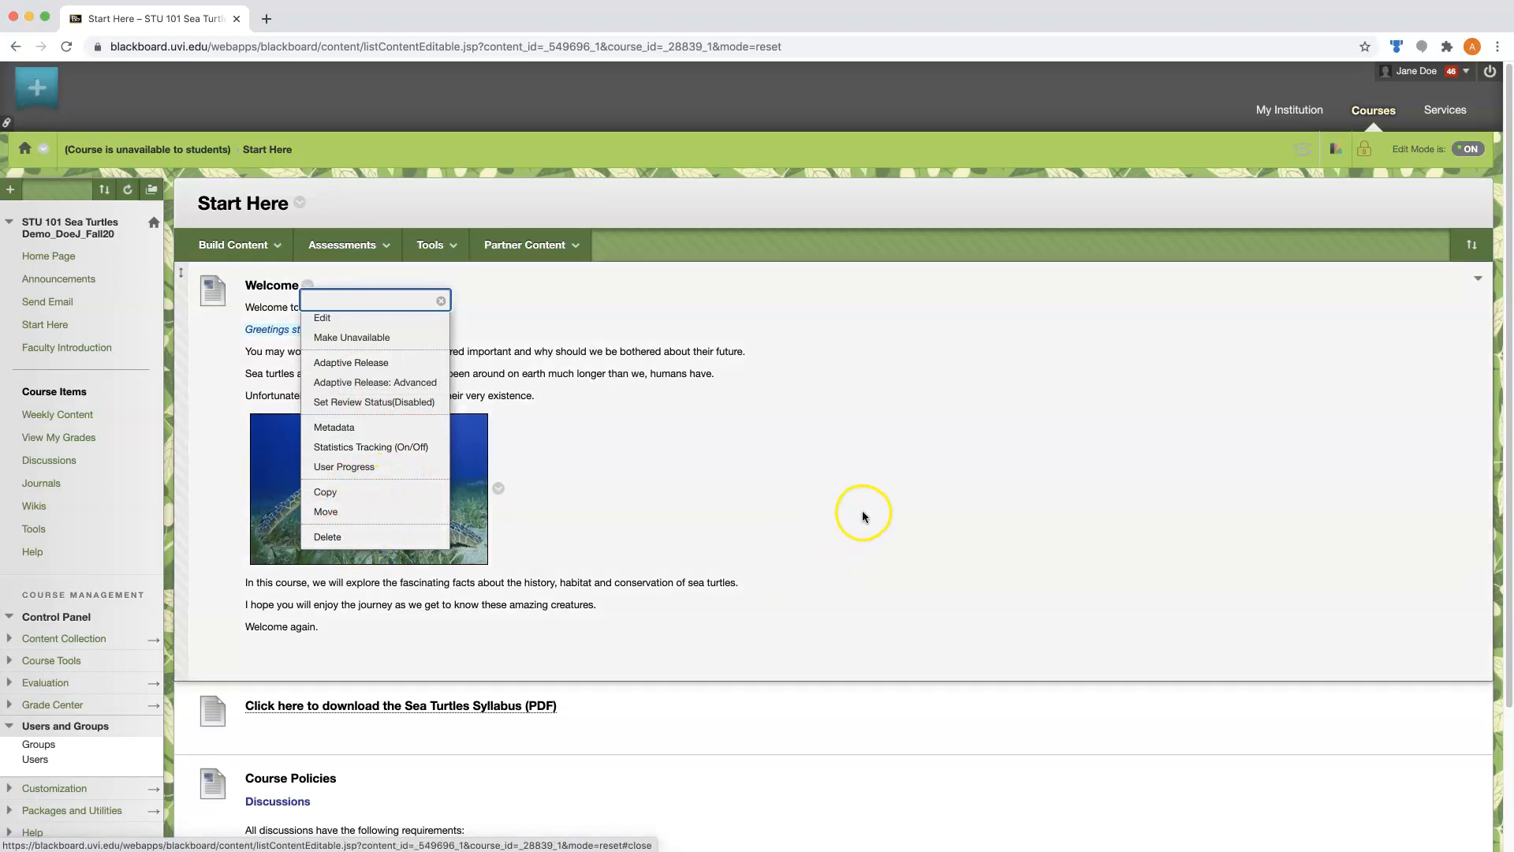
left_click(864, 517)
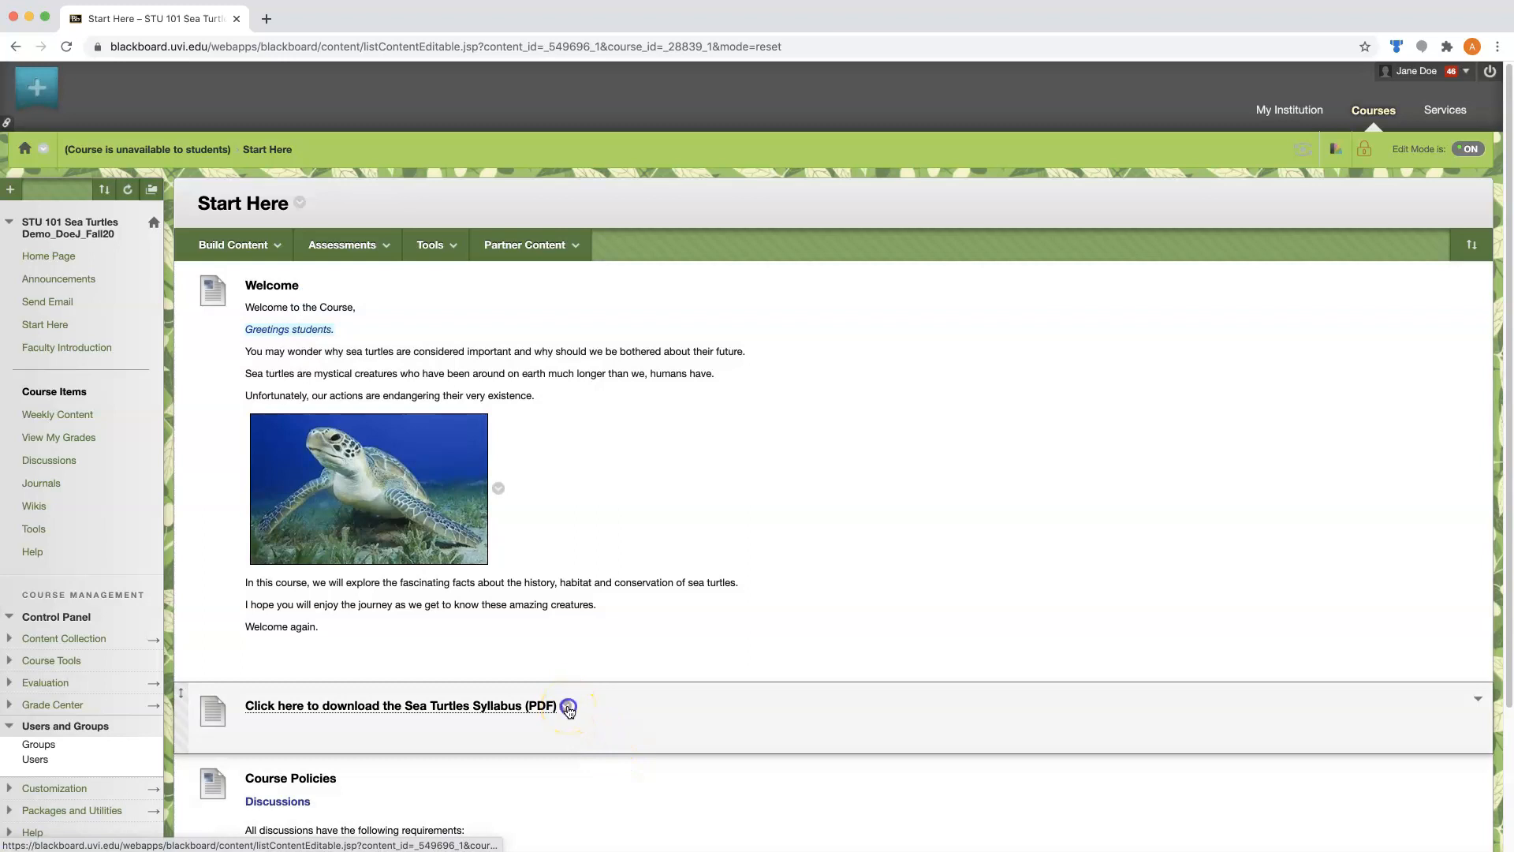
left_click(568, 707)
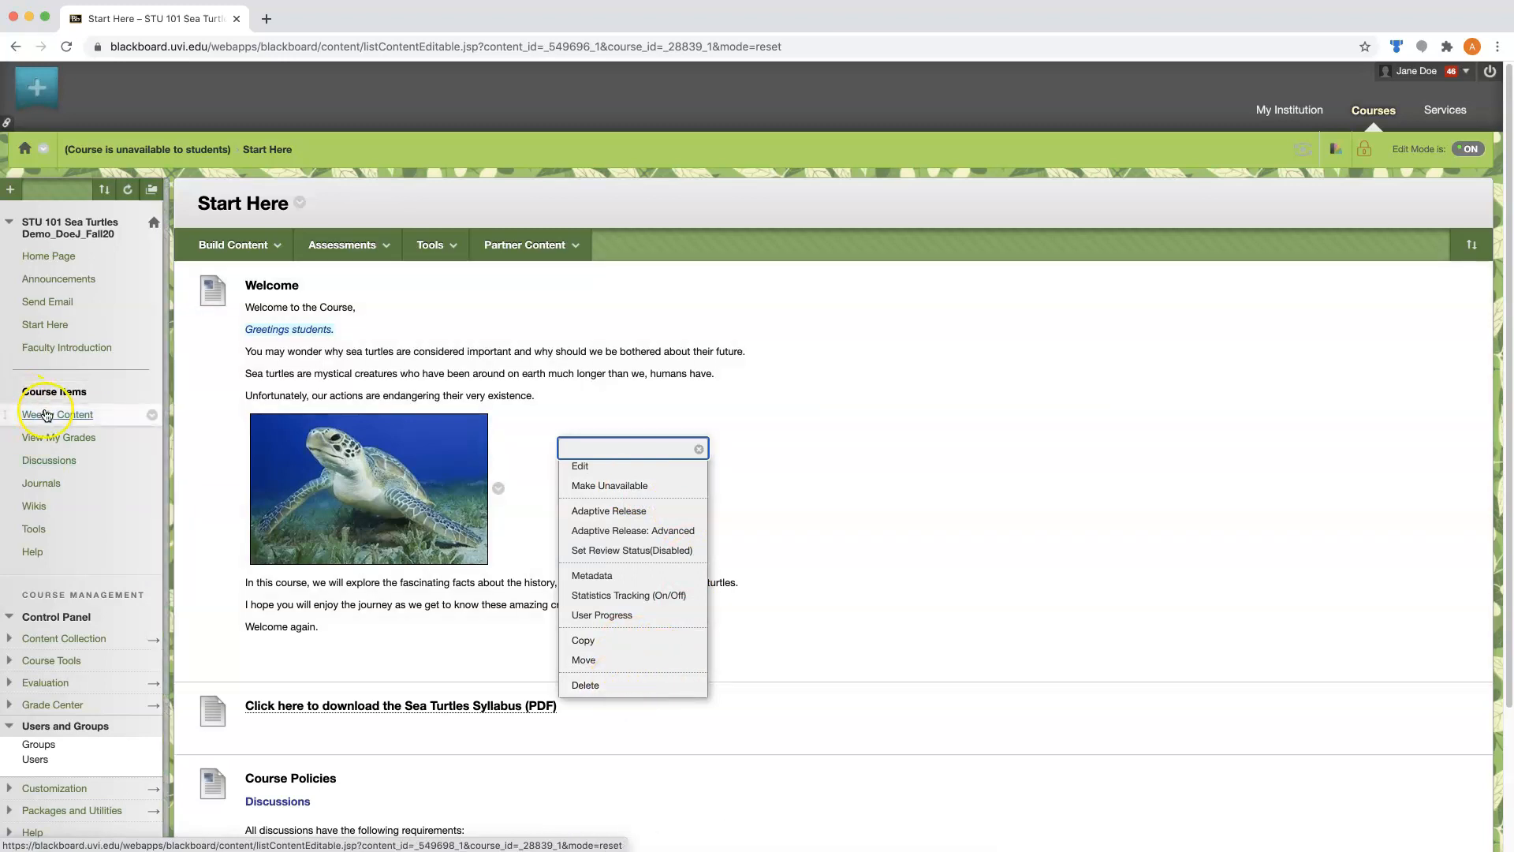
Open Weekly Content and review the options for the Week 3 Sea Turtles - Conservation module.
left_click(47, 417)
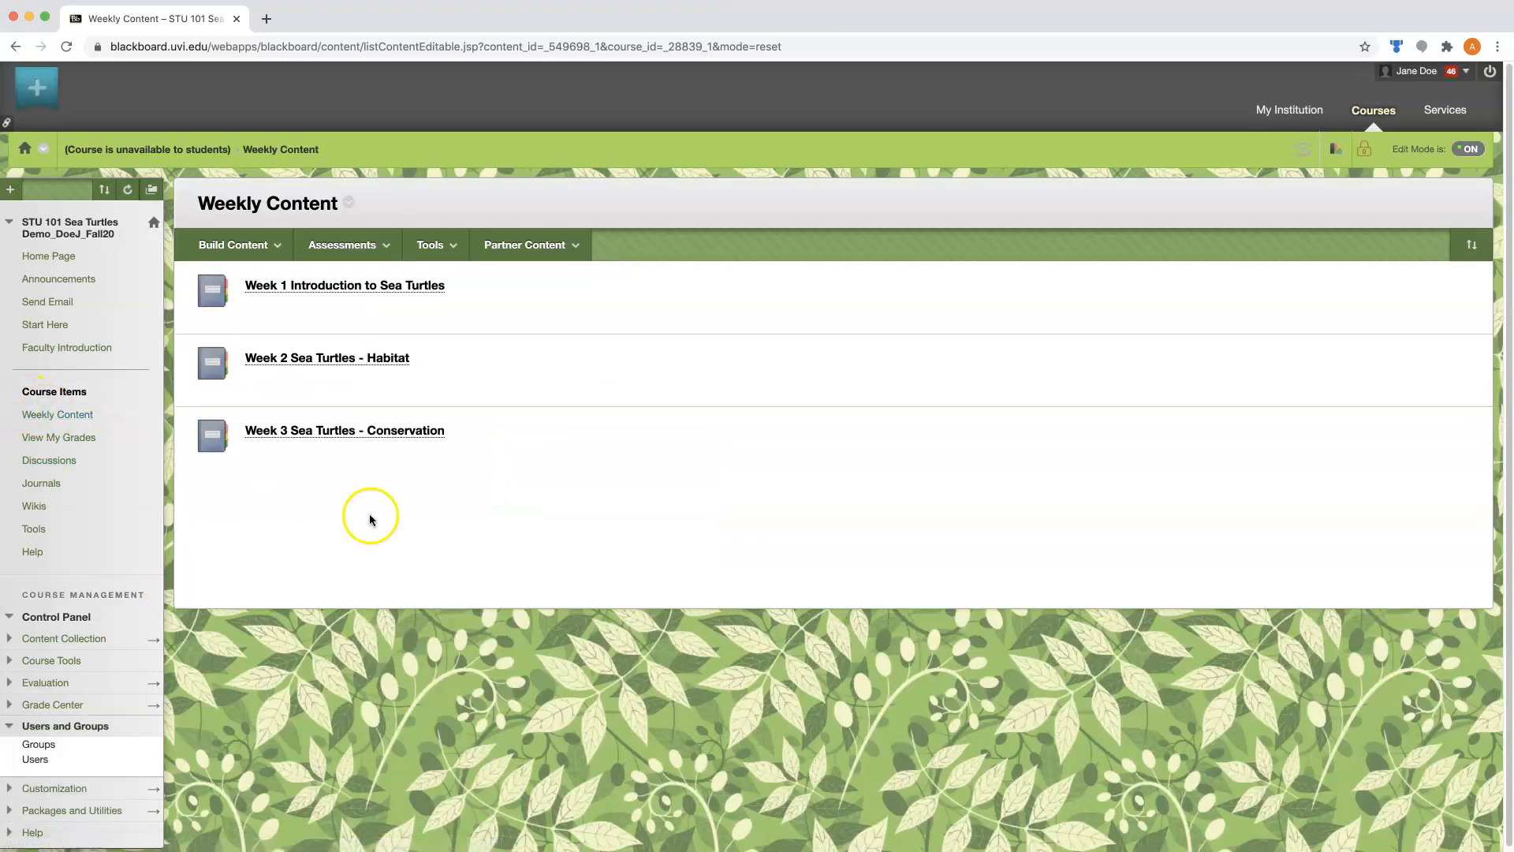
left_click(455, 435)
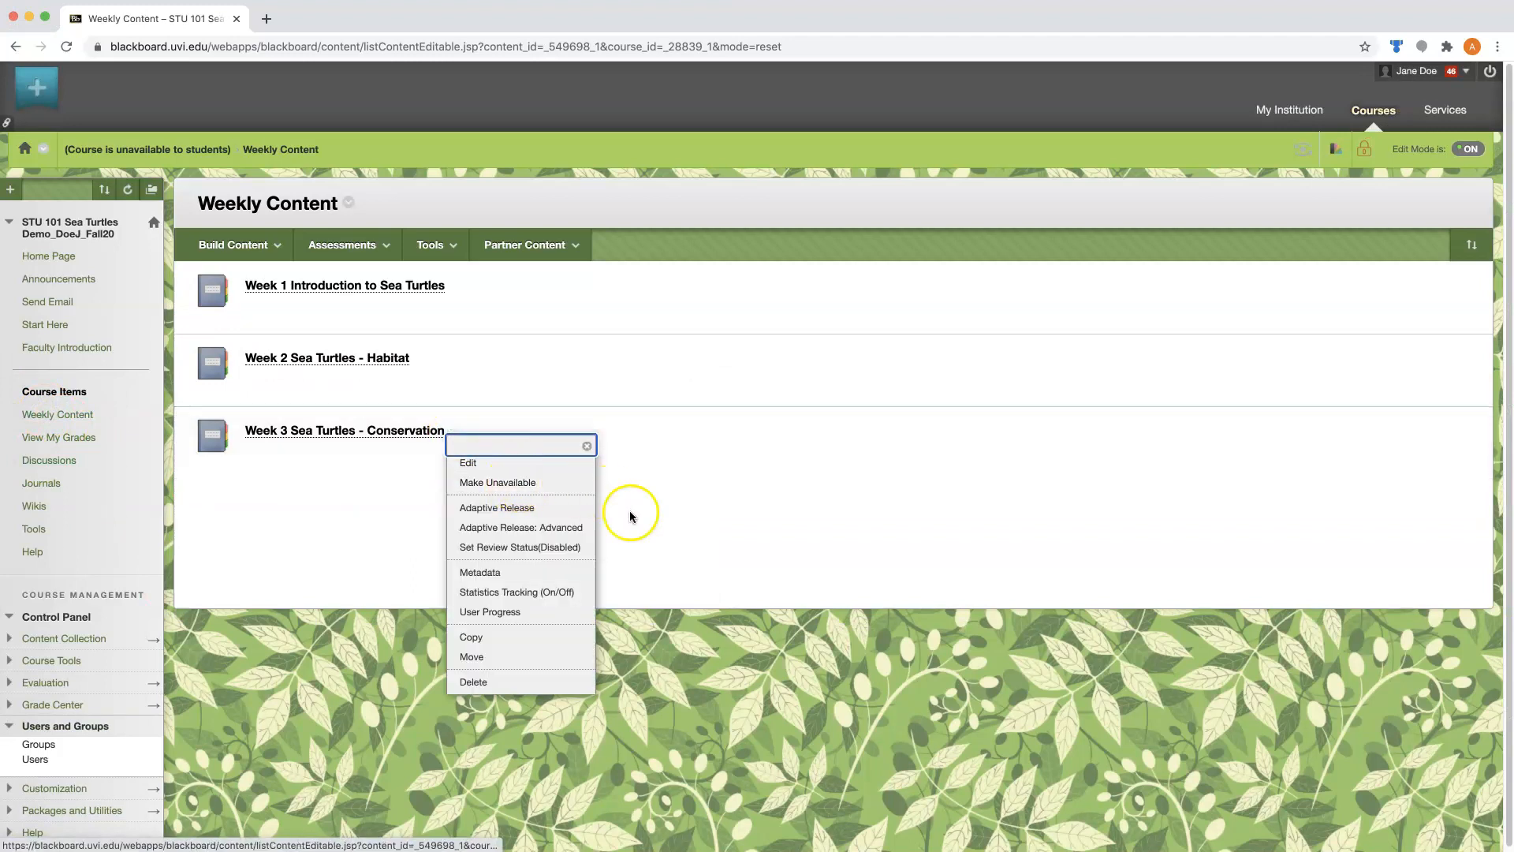
left_click(495, 683)
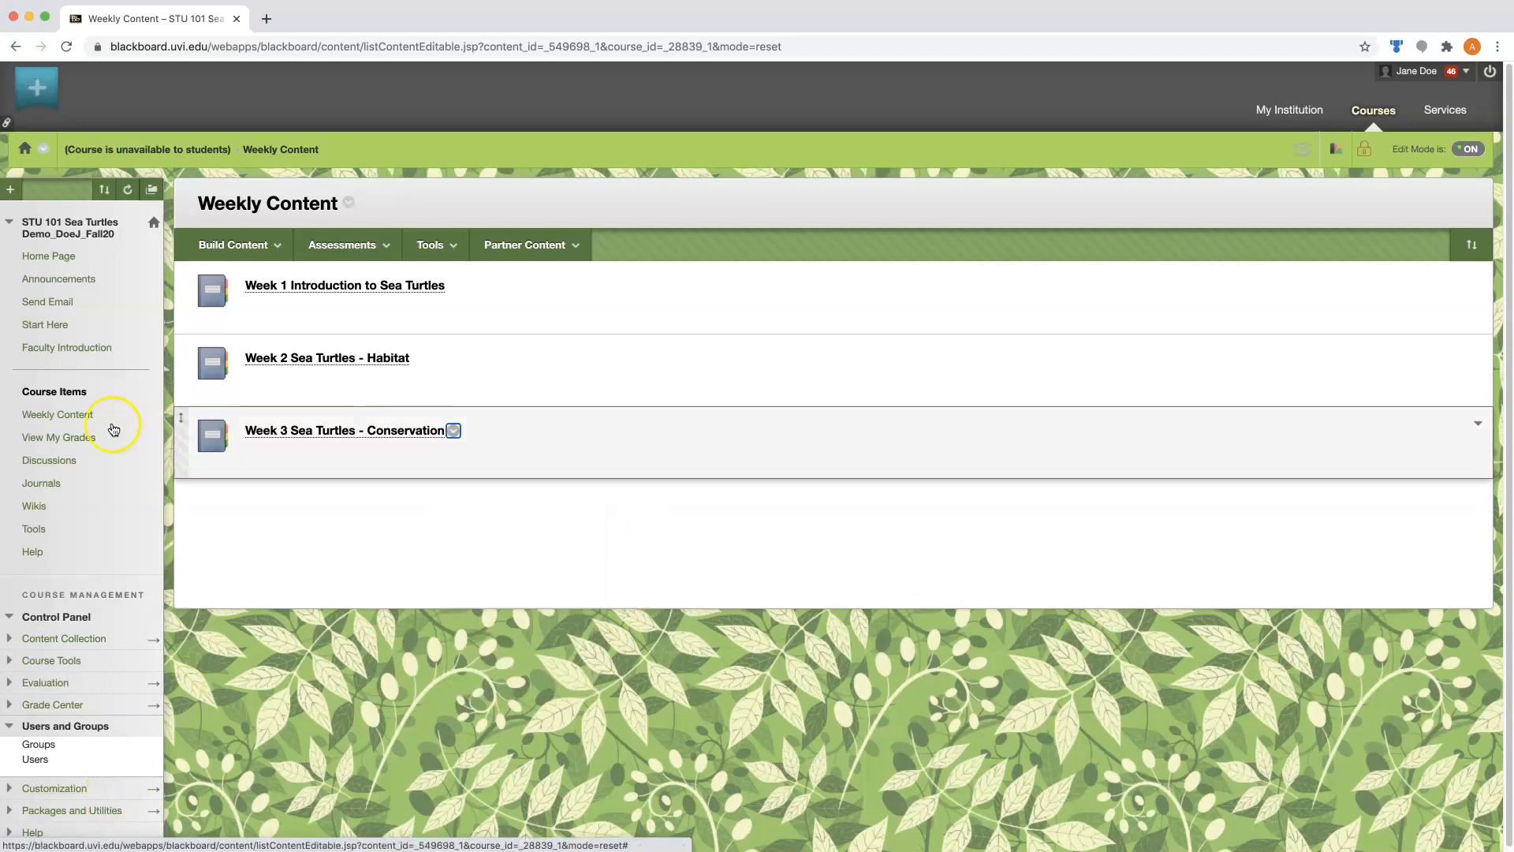
Open Discussions, review the options for the Discussion 1.1 Sea Turtles – History forum, and look through its edit page.
left_click(41, 466)
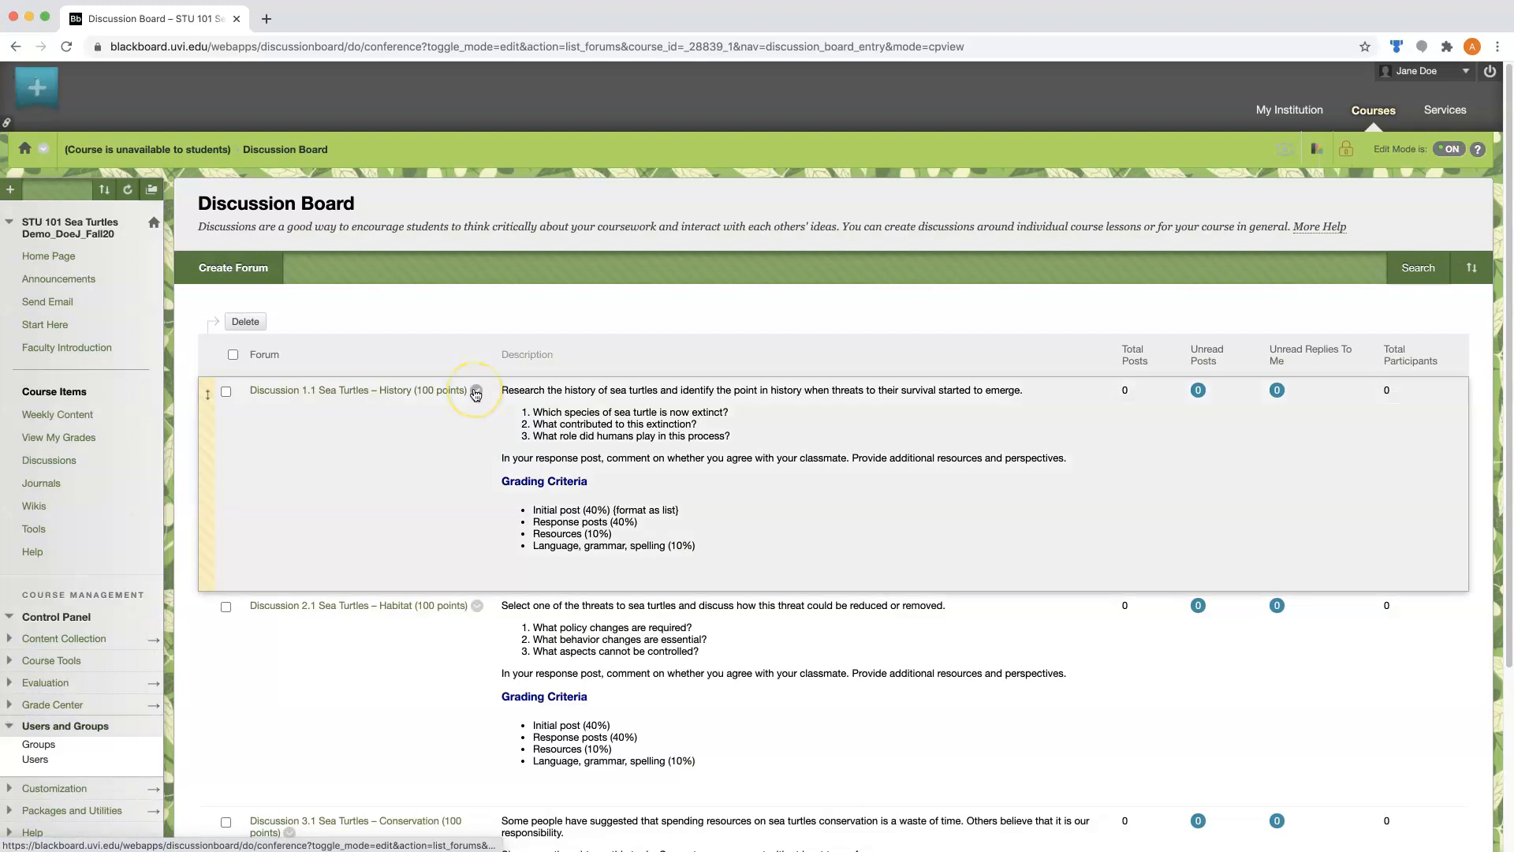
left_click(475, 392)
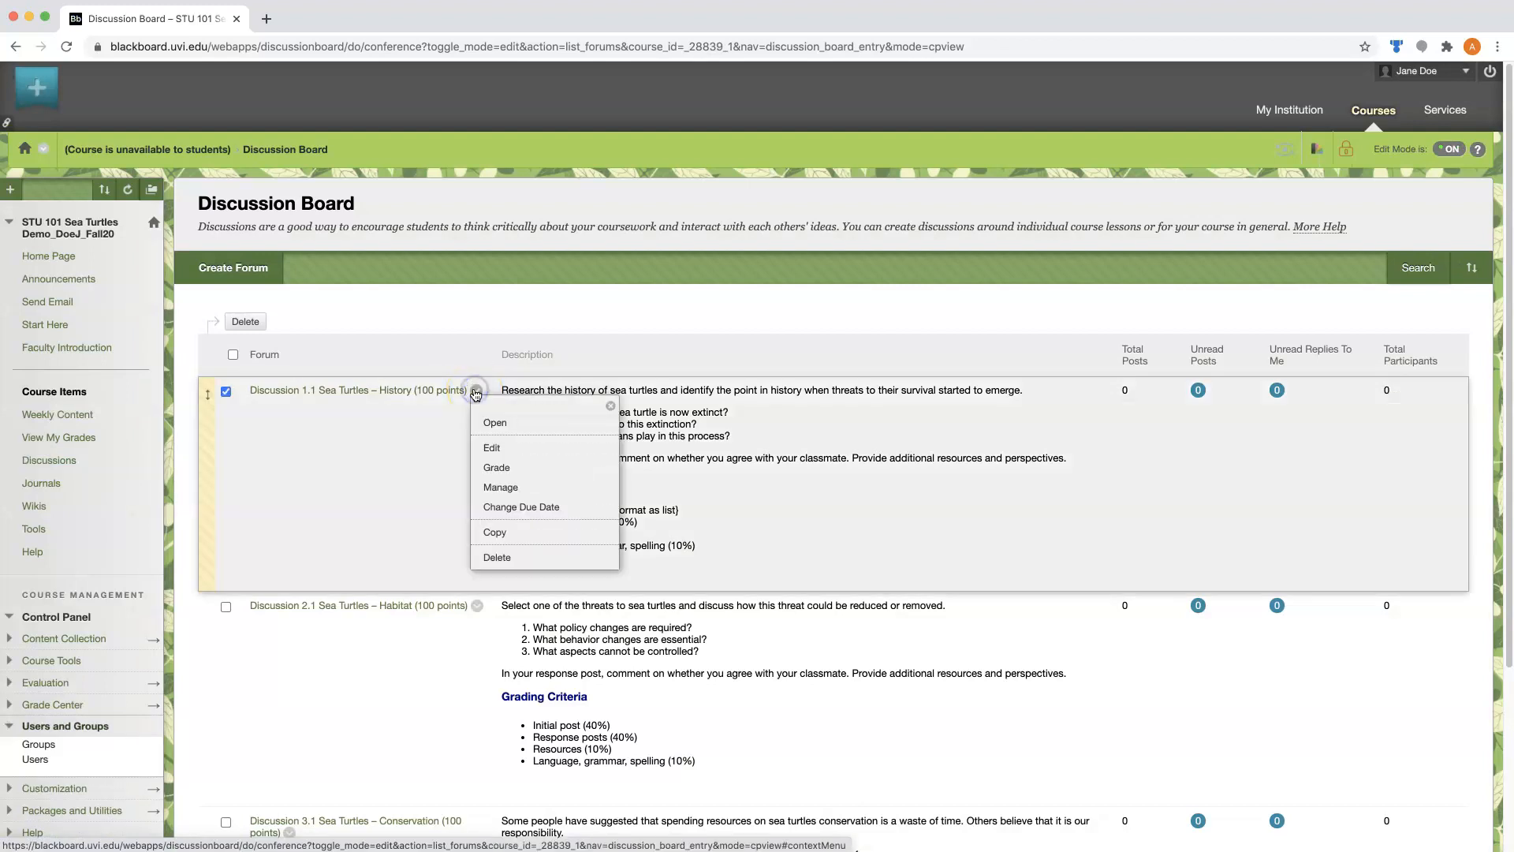
left_click(515, 448)
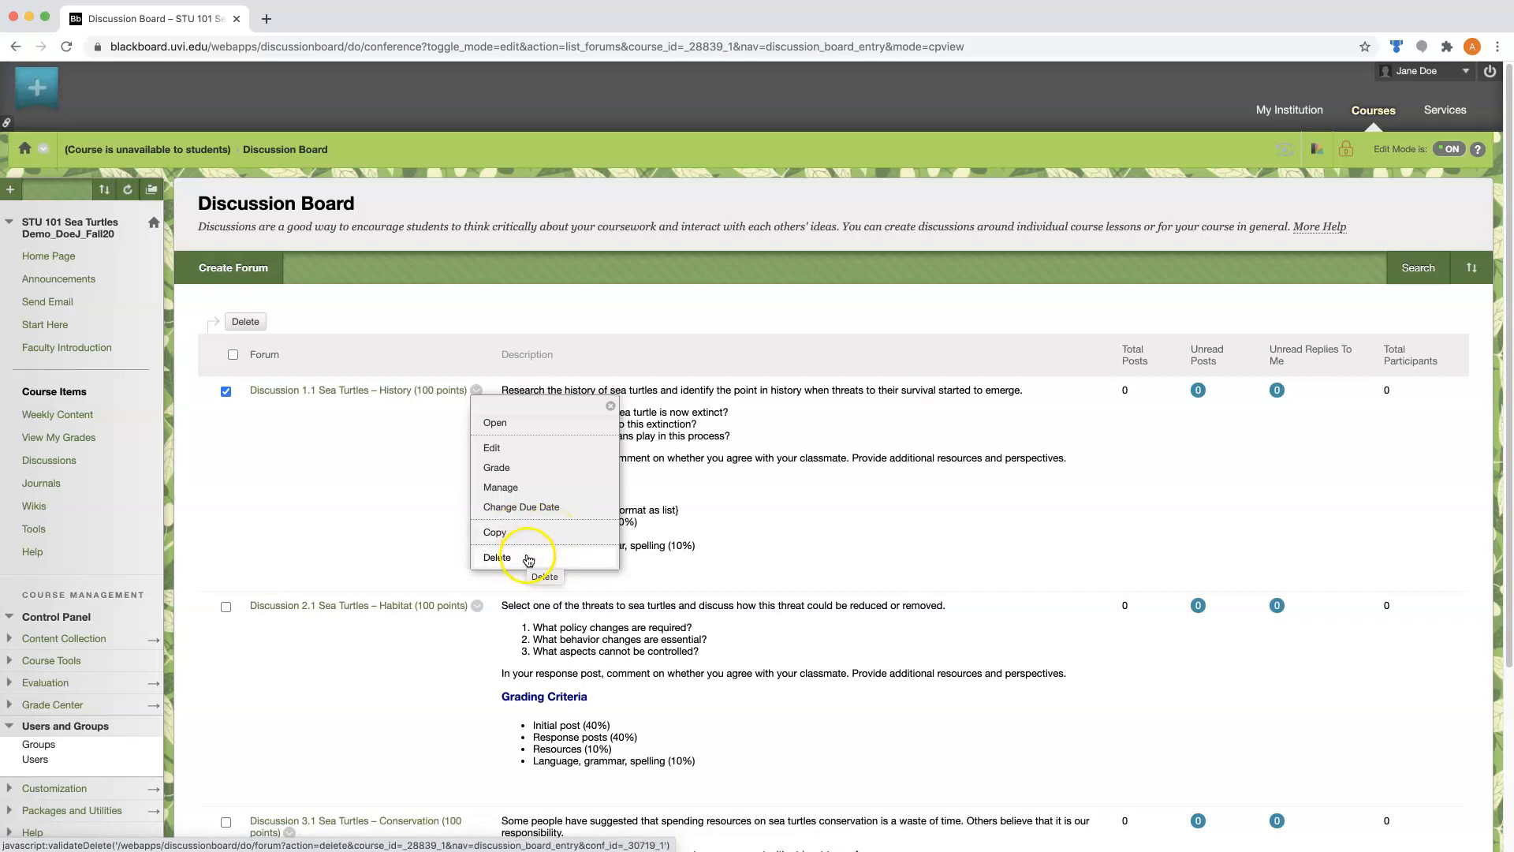
left_click(491, 451)
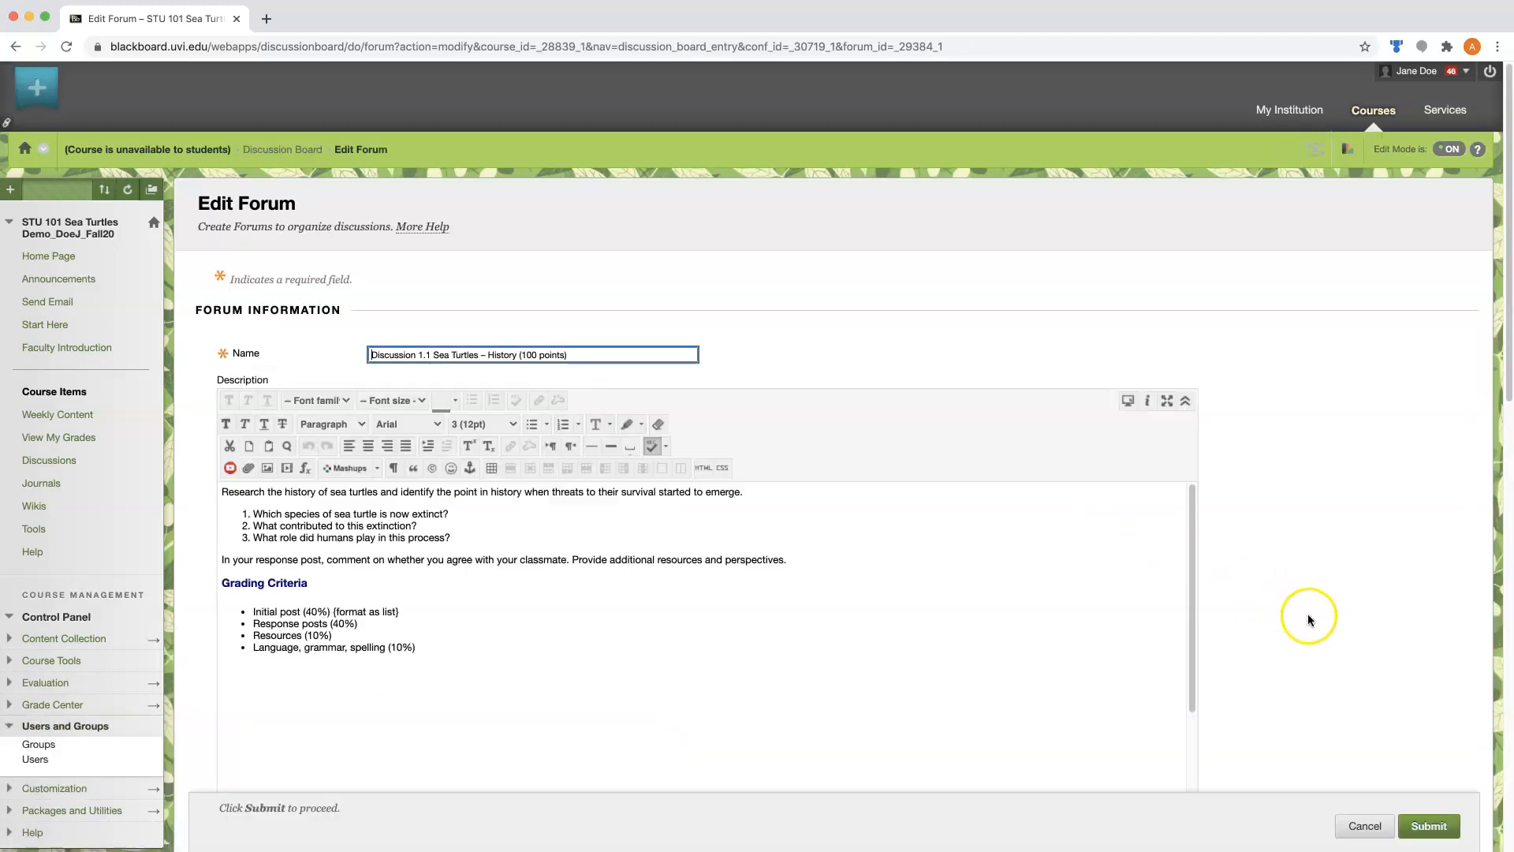
scroll(1307, 615, "down", 7)
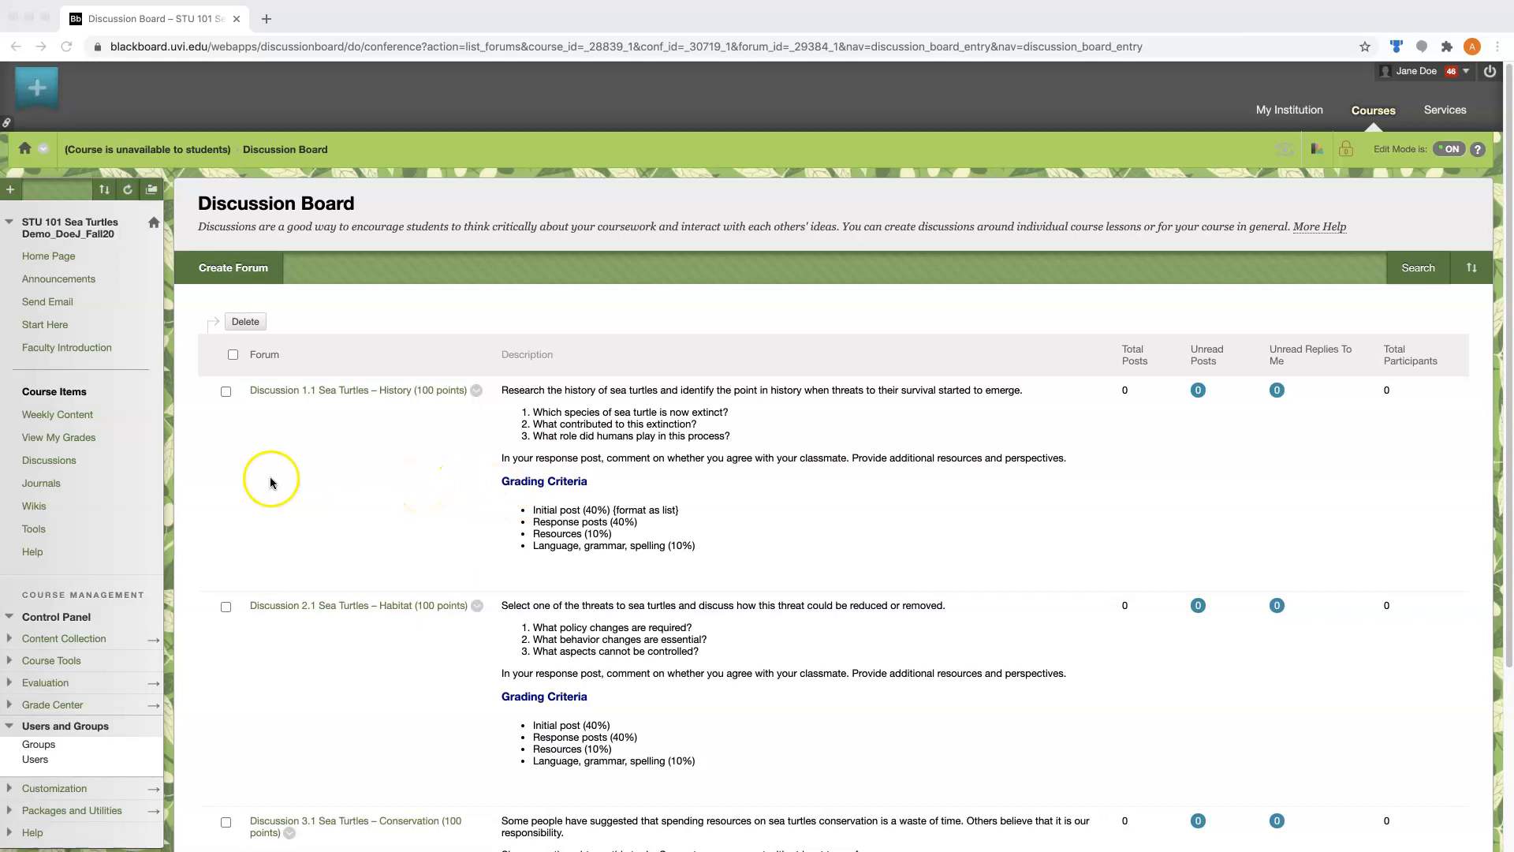
Copy the Introduction to Sea Turtles item from Week 1 into the Week 3 Sea Turtles - Conservation folder of the same course.
left_click(60, 416)
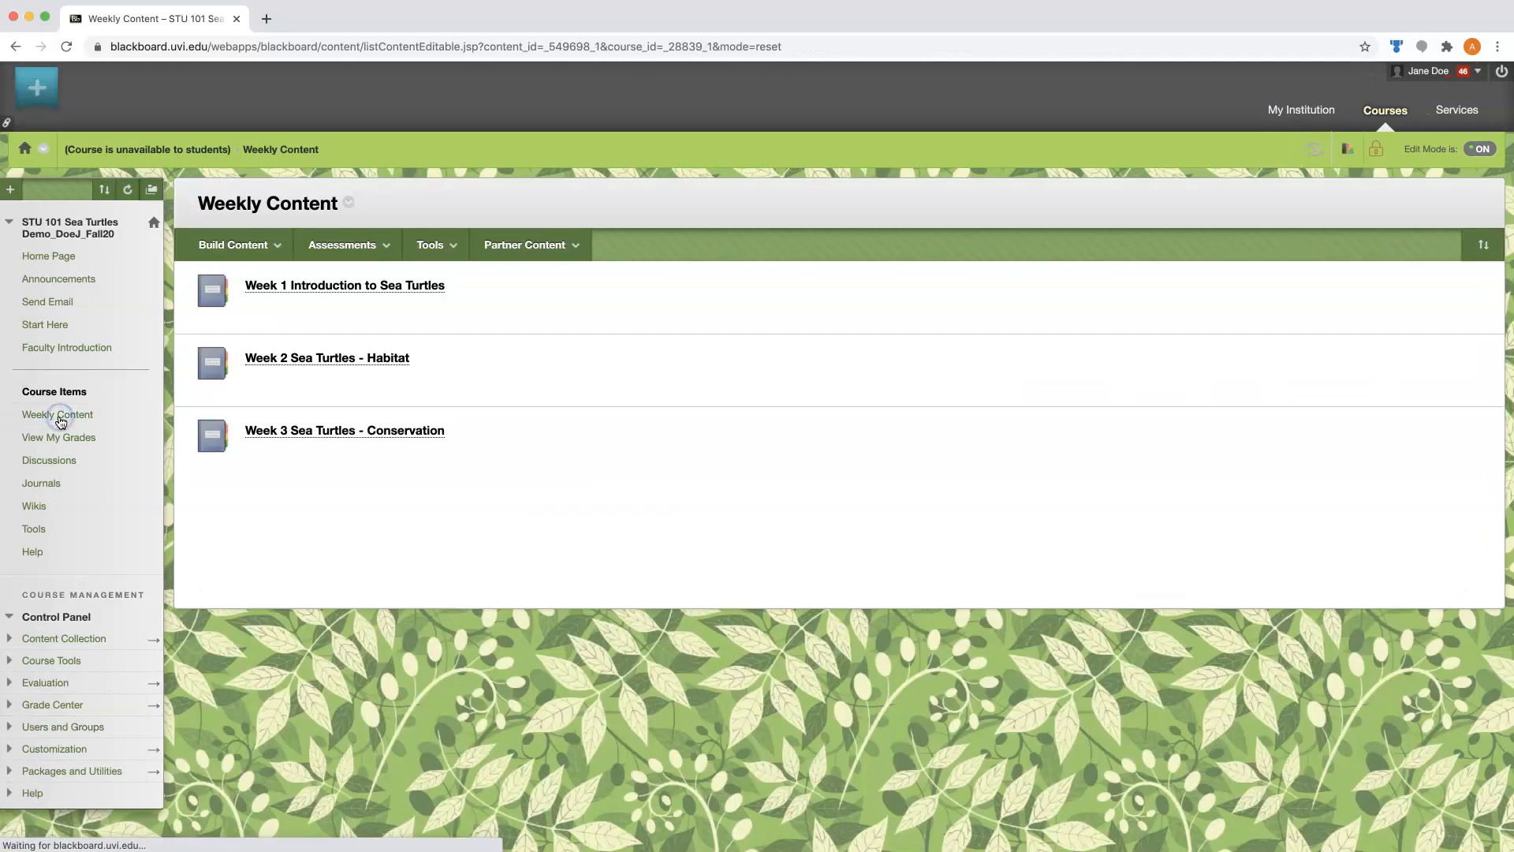
left_click(261, 284)
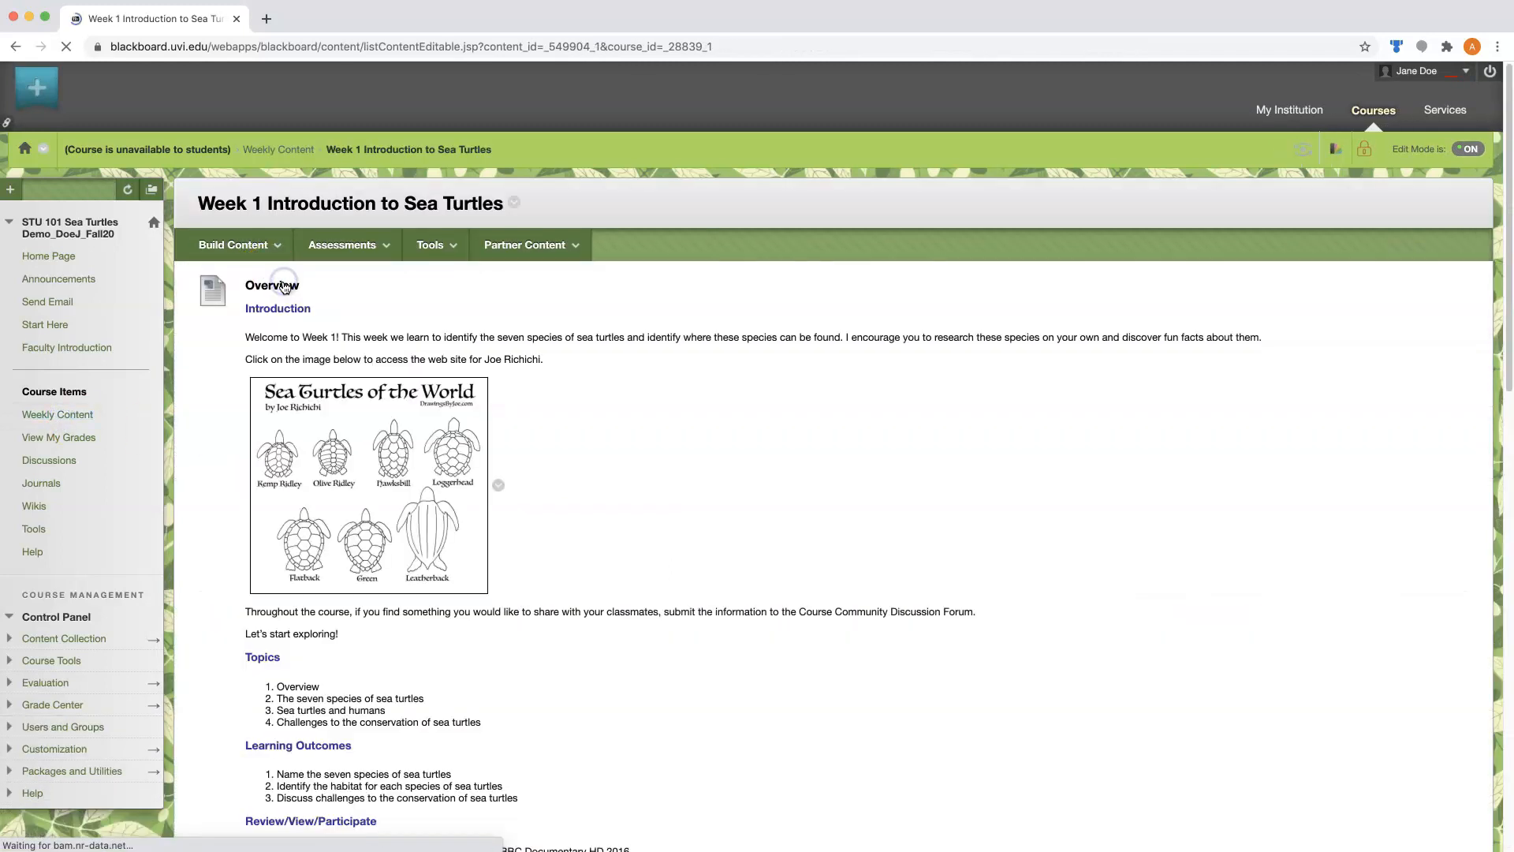
scroll(945, 721, "down", 8)
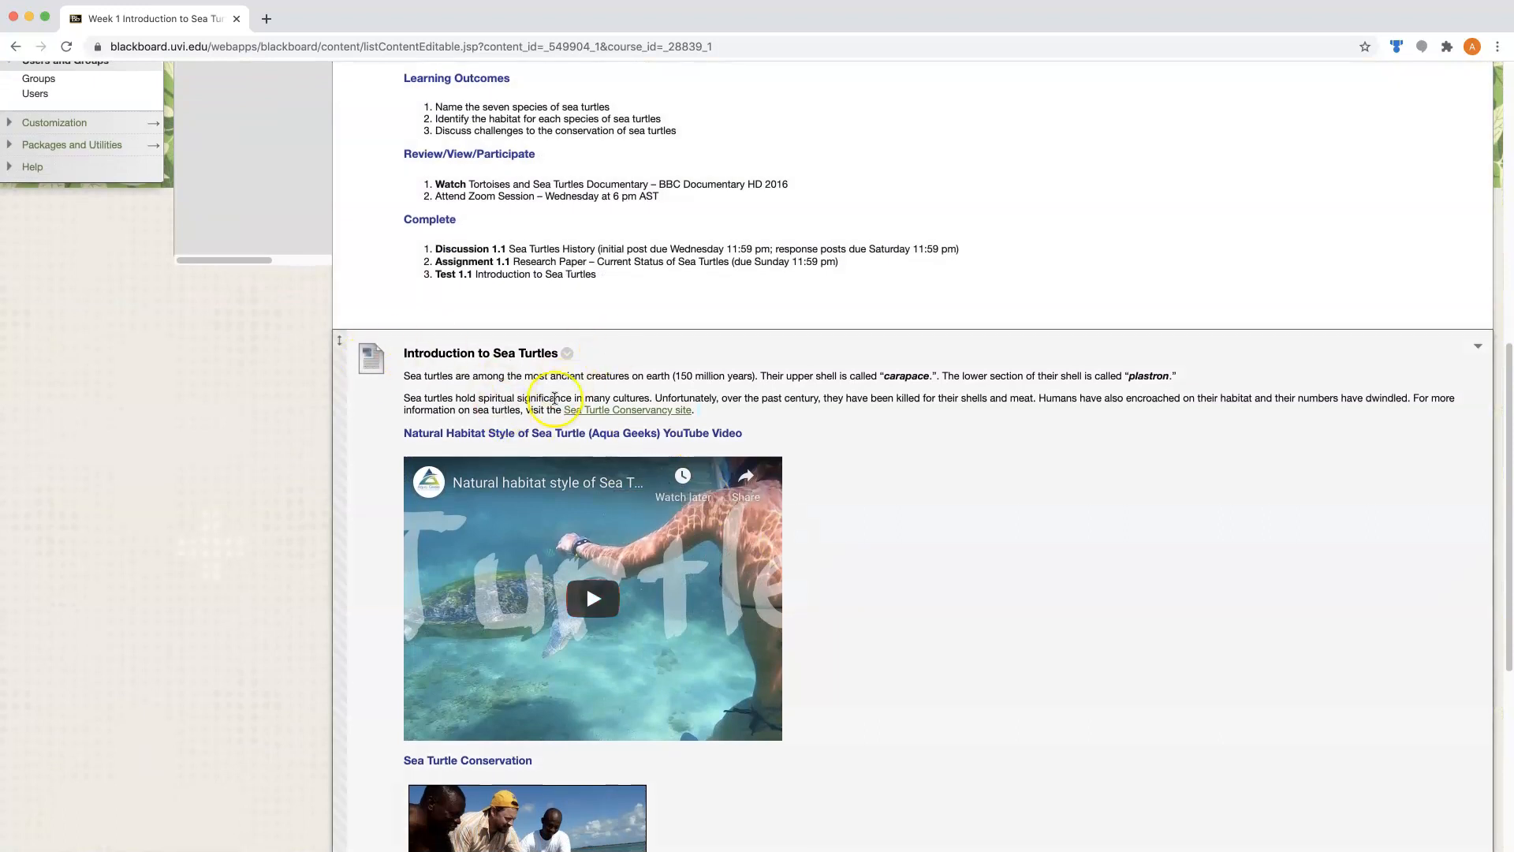
left_click(568, 353)
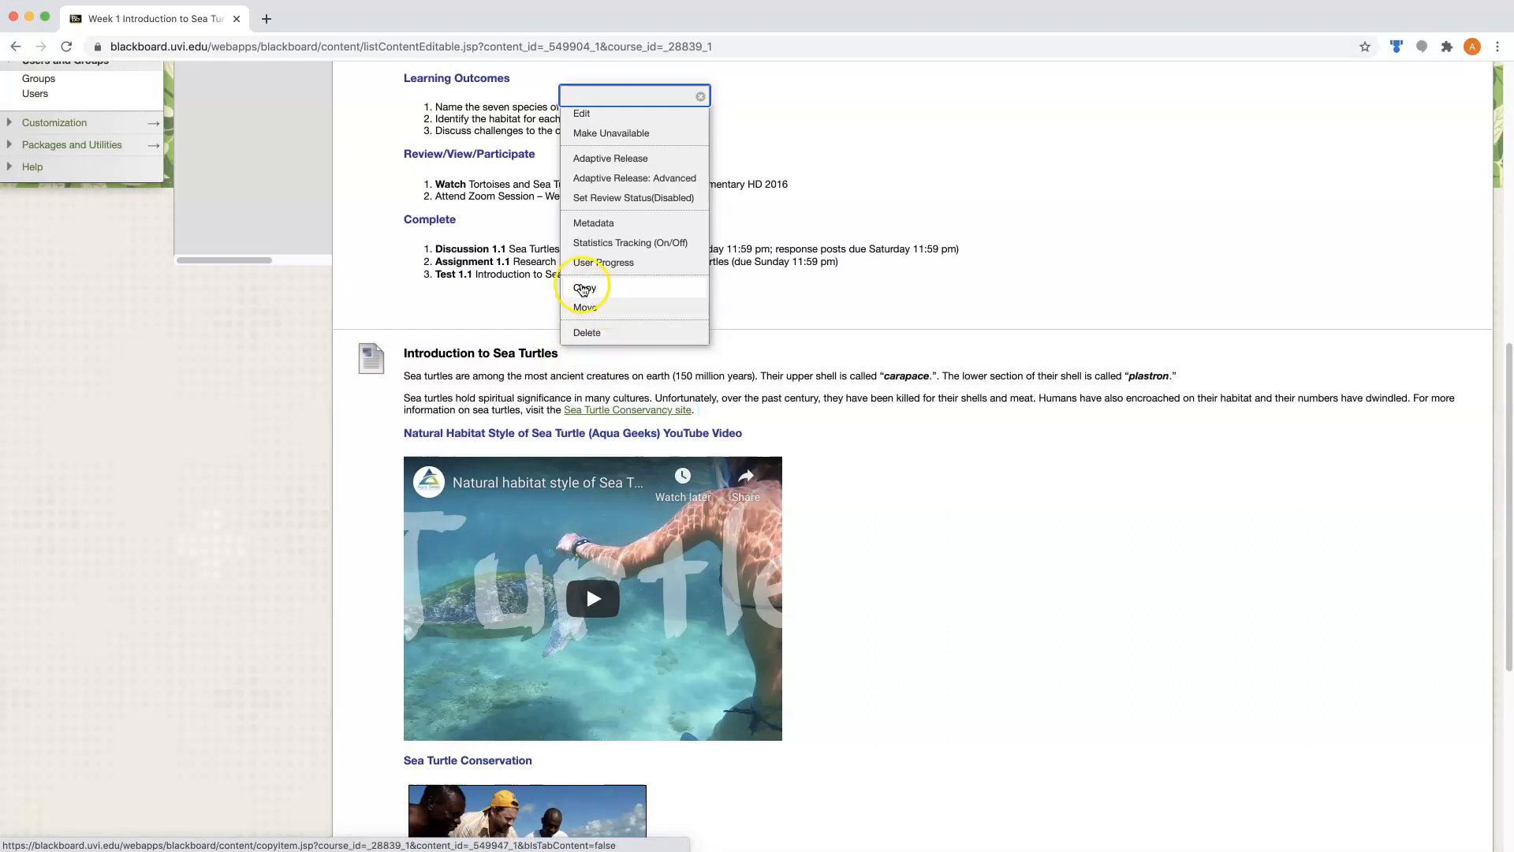
left_click(585, 288)
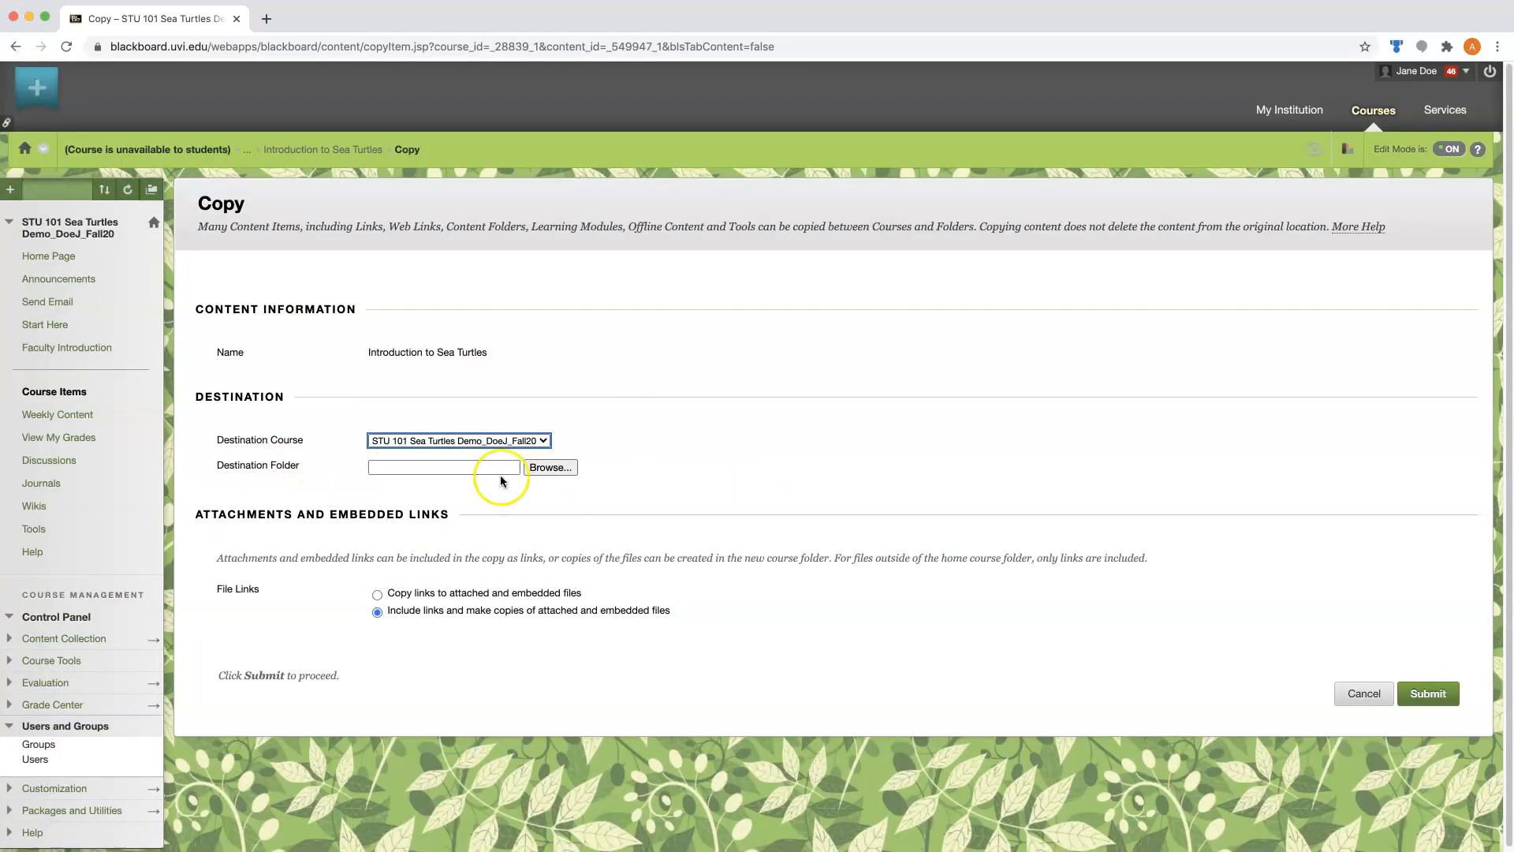
left_click(555, 468)
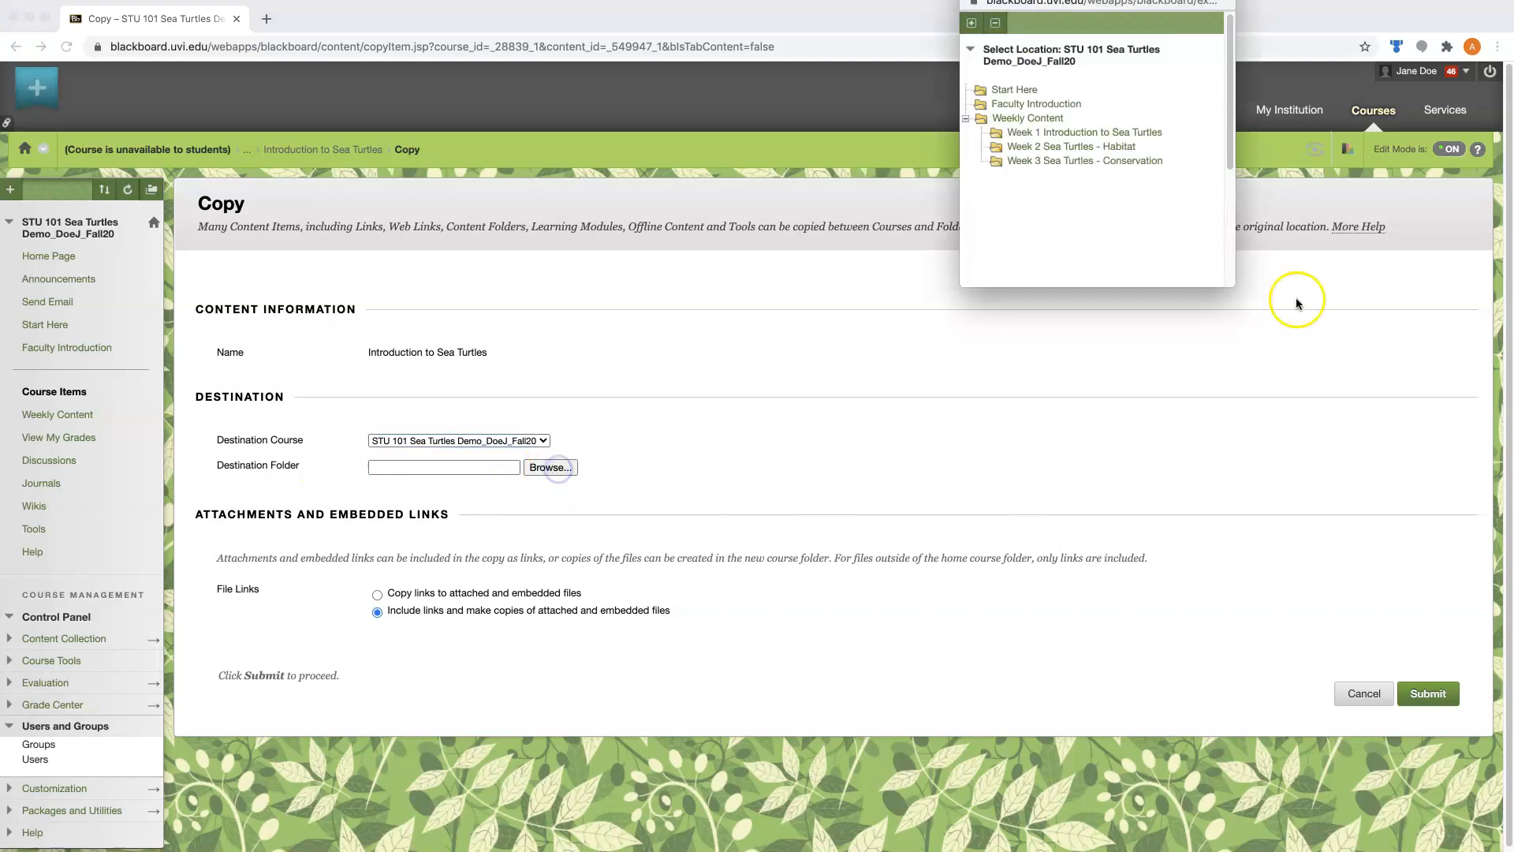
left_click_drag(1173, 1, 686, 146)
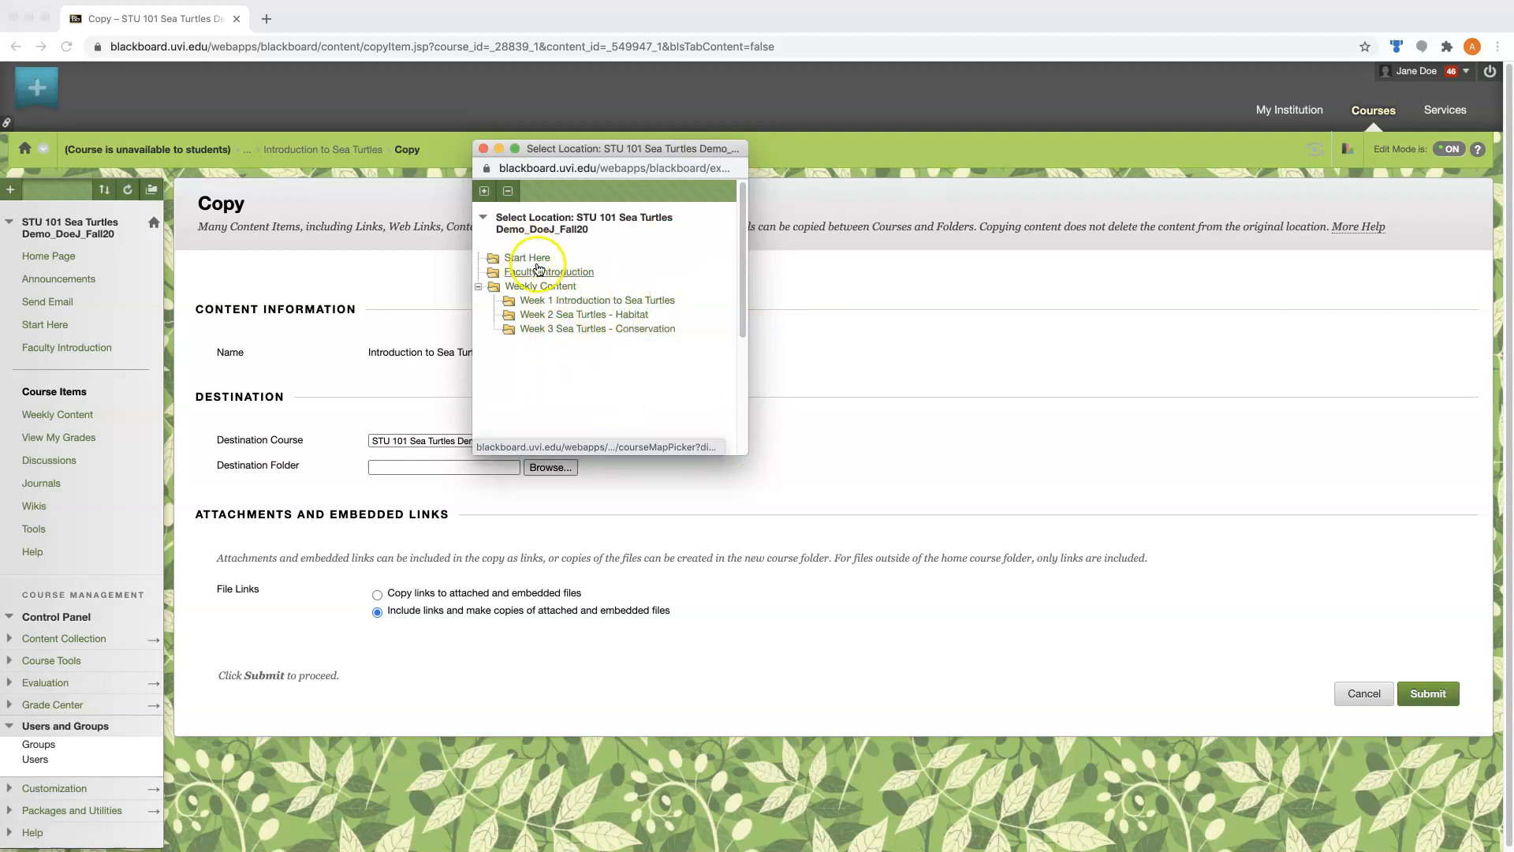
left_click(544, 329)
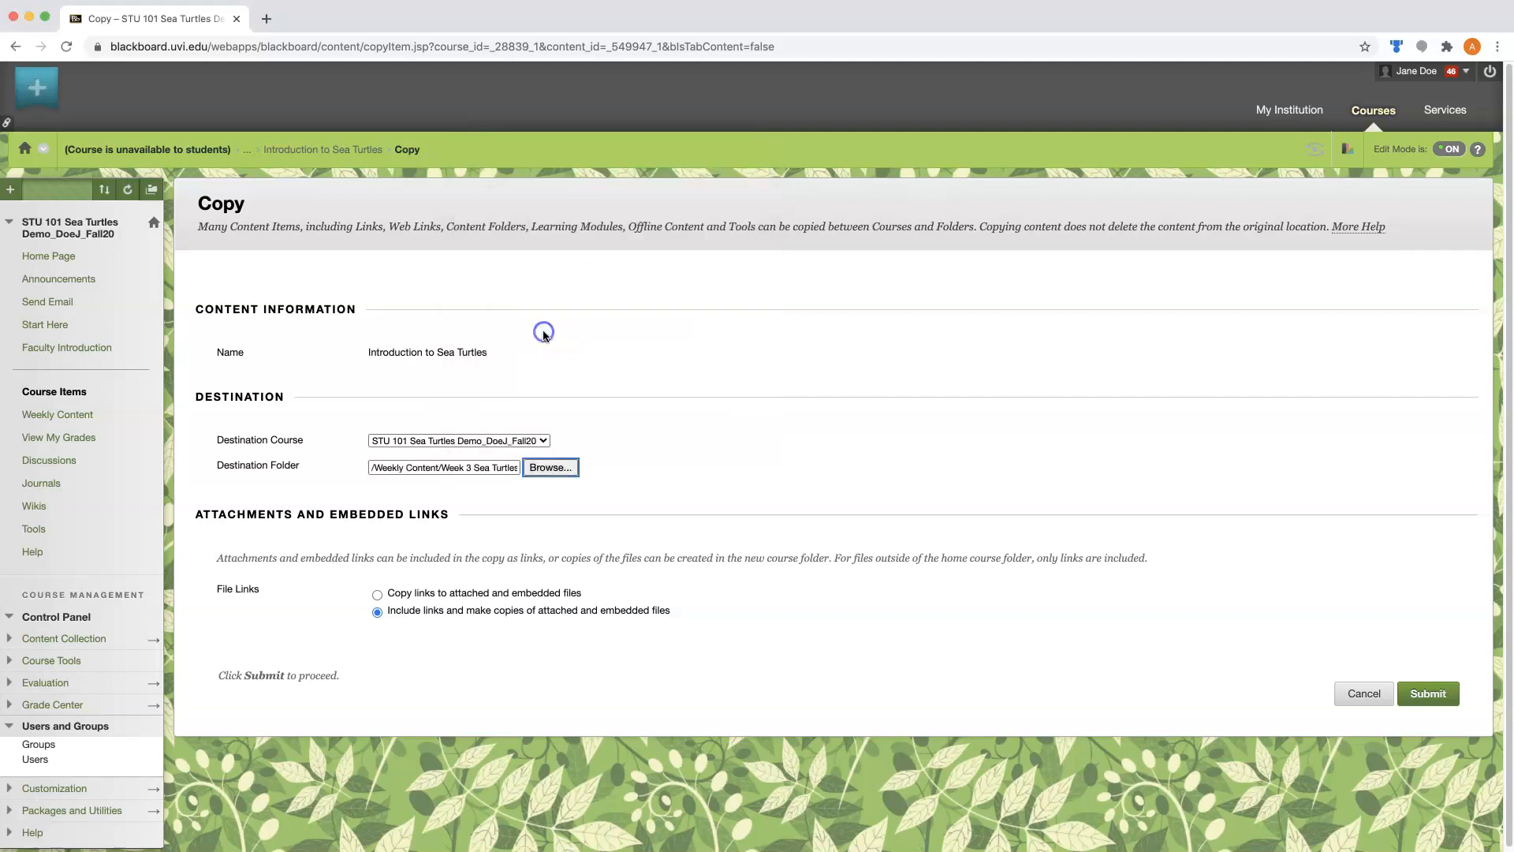
left_click(1430, 693)
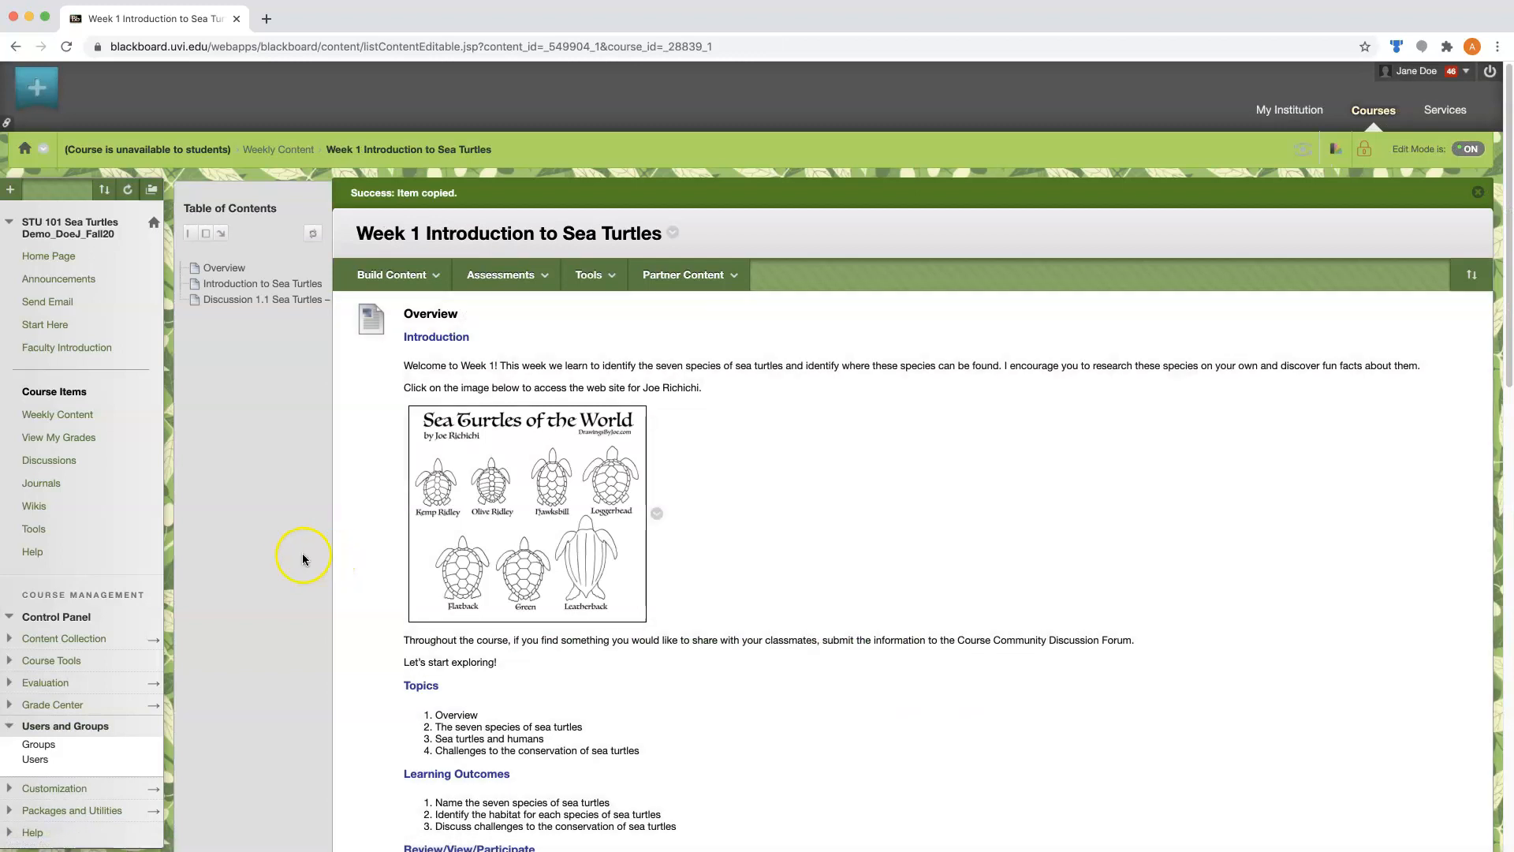
Open Week 3 Sea Turtles - Conservation and check for the copied Introduction to Sea Turtles item.
scroll(299, 560, "down", 5)
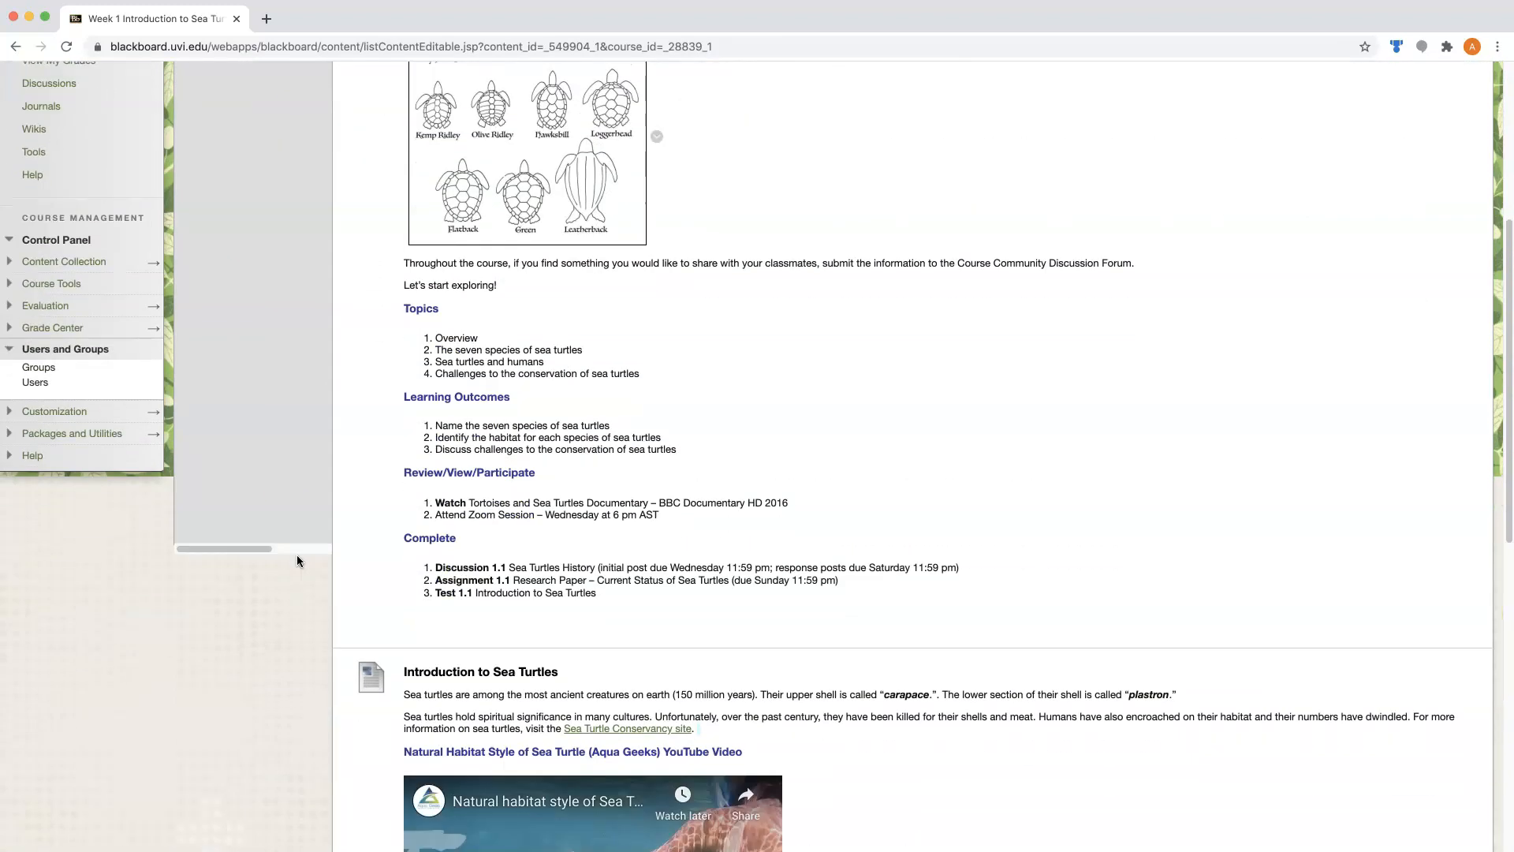
scroll(297, 559, "up", 5)
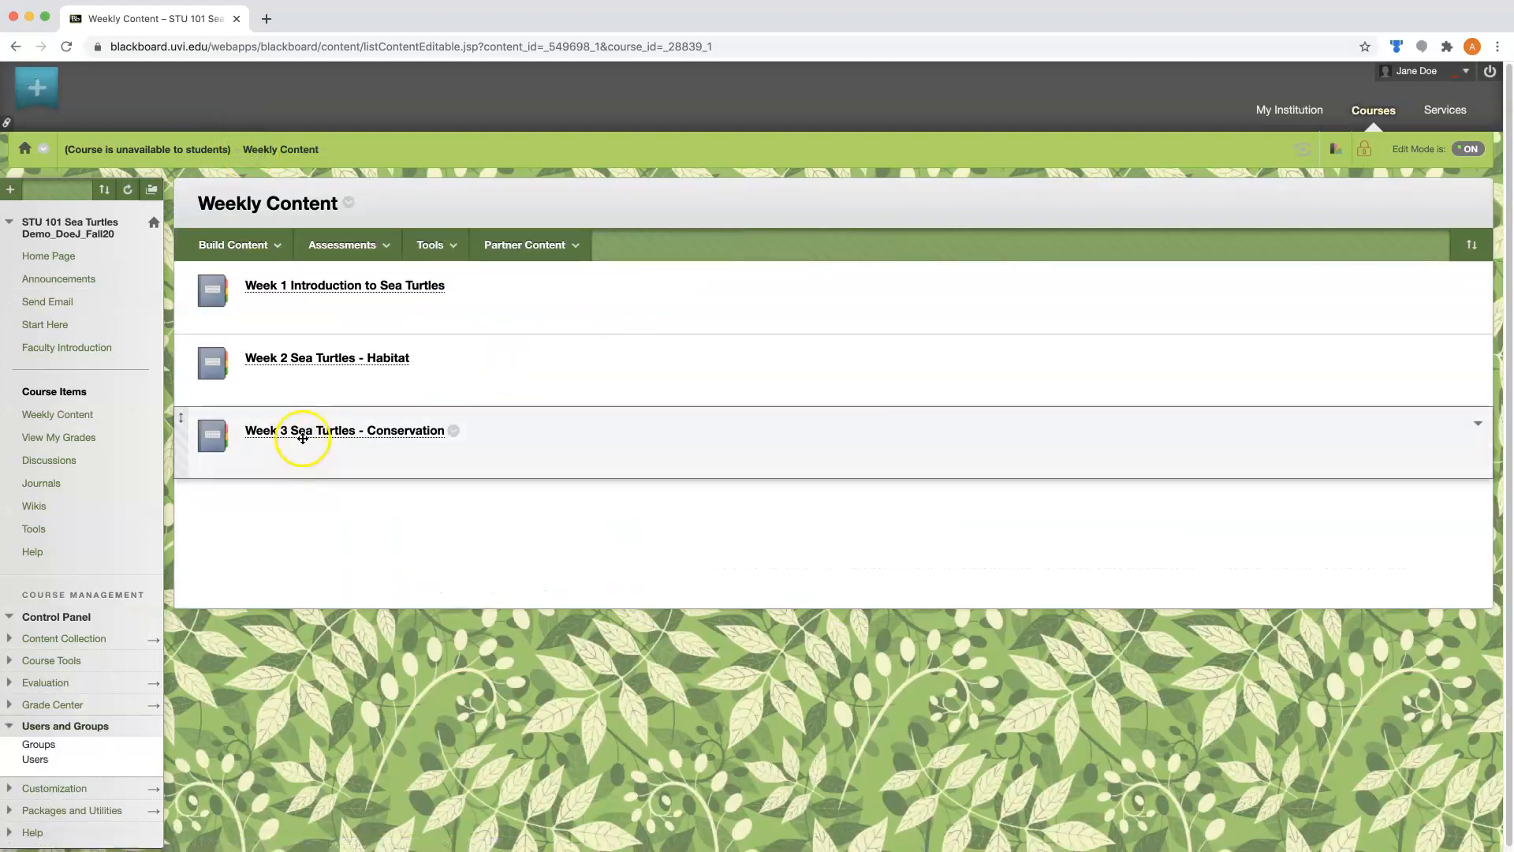
left_click(297, 438)
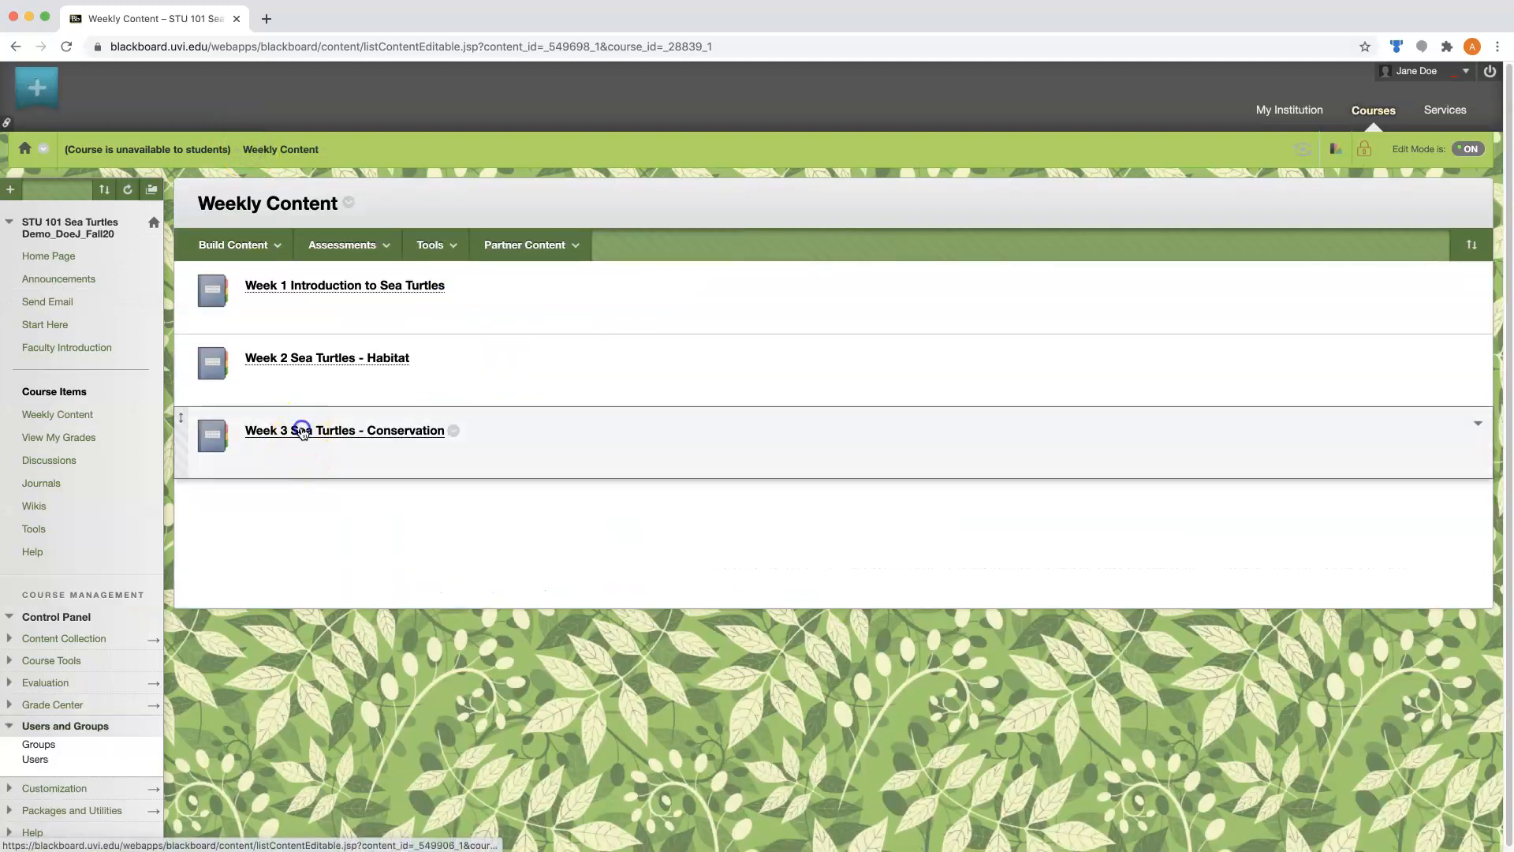
scroll(240, 618, "down", 10)
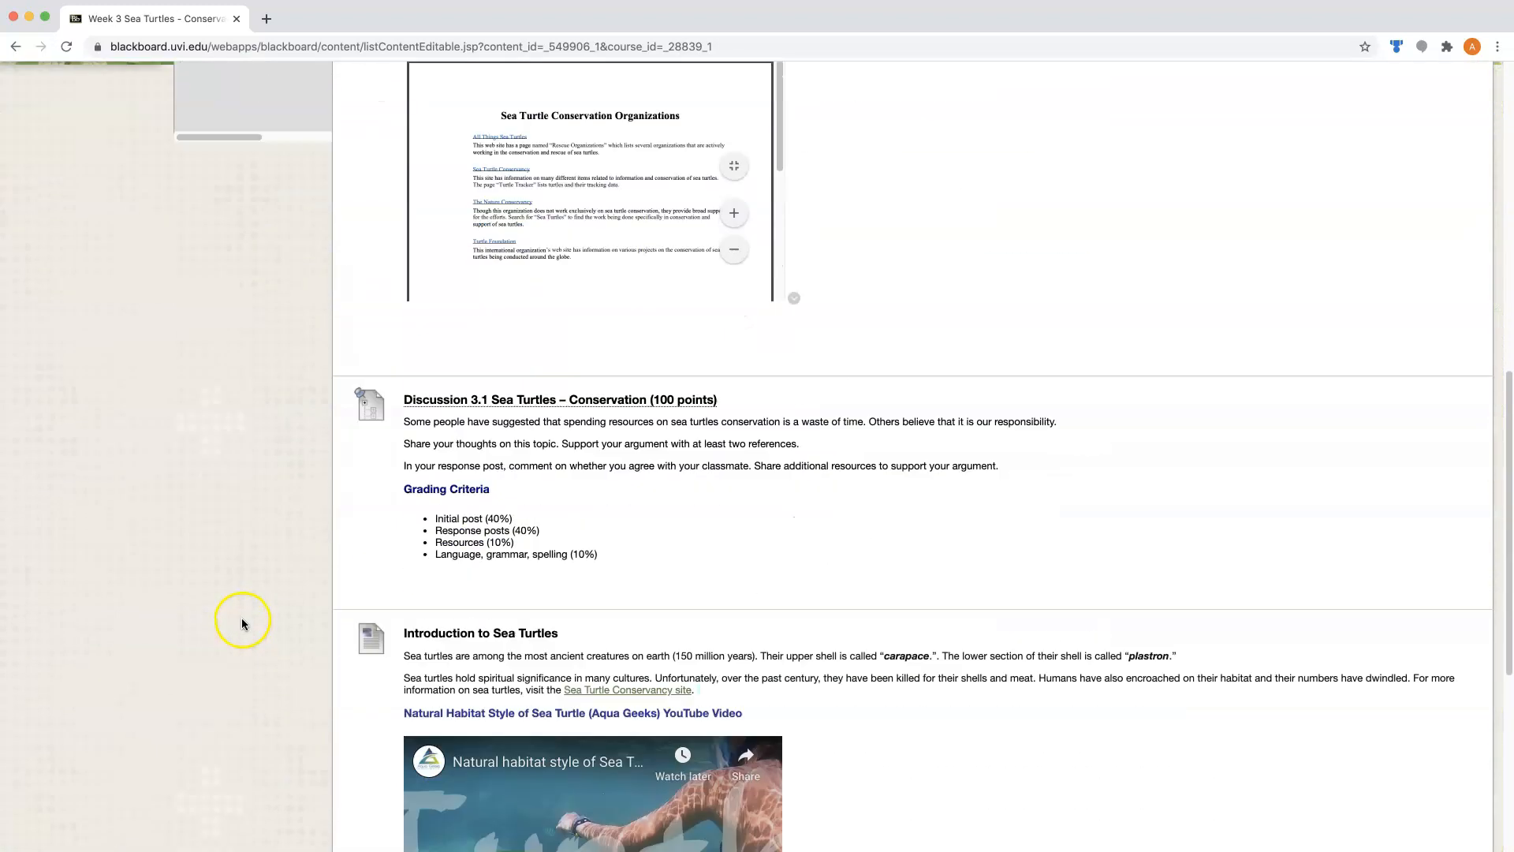
scroll(238, 616, "down", 3)
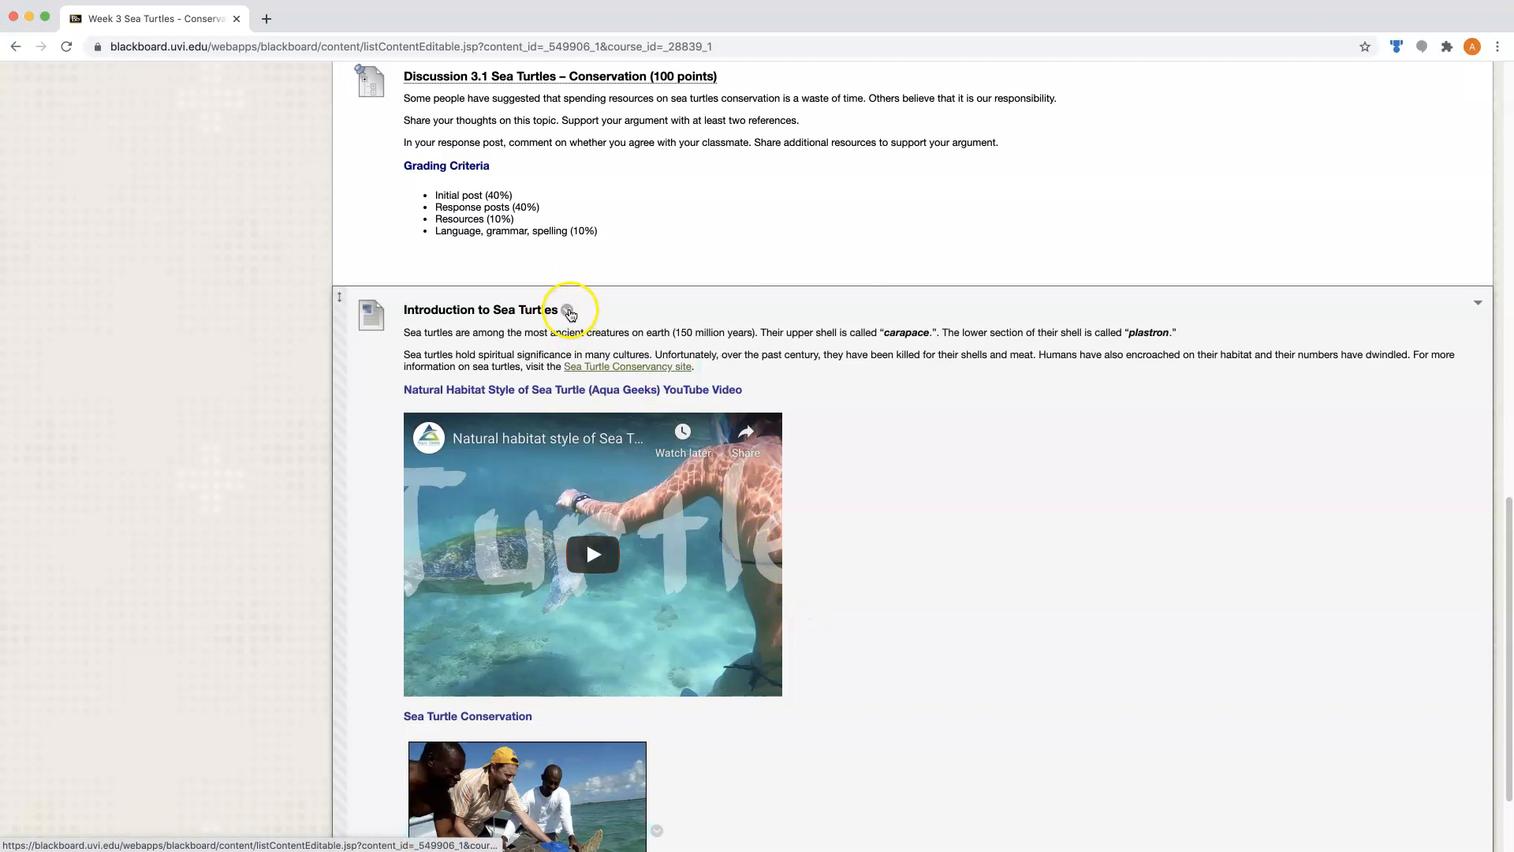
Move the Introduction to Sea Turtles item from Week 3 into the Start Here folder of the same course.
left_click(567, 311)
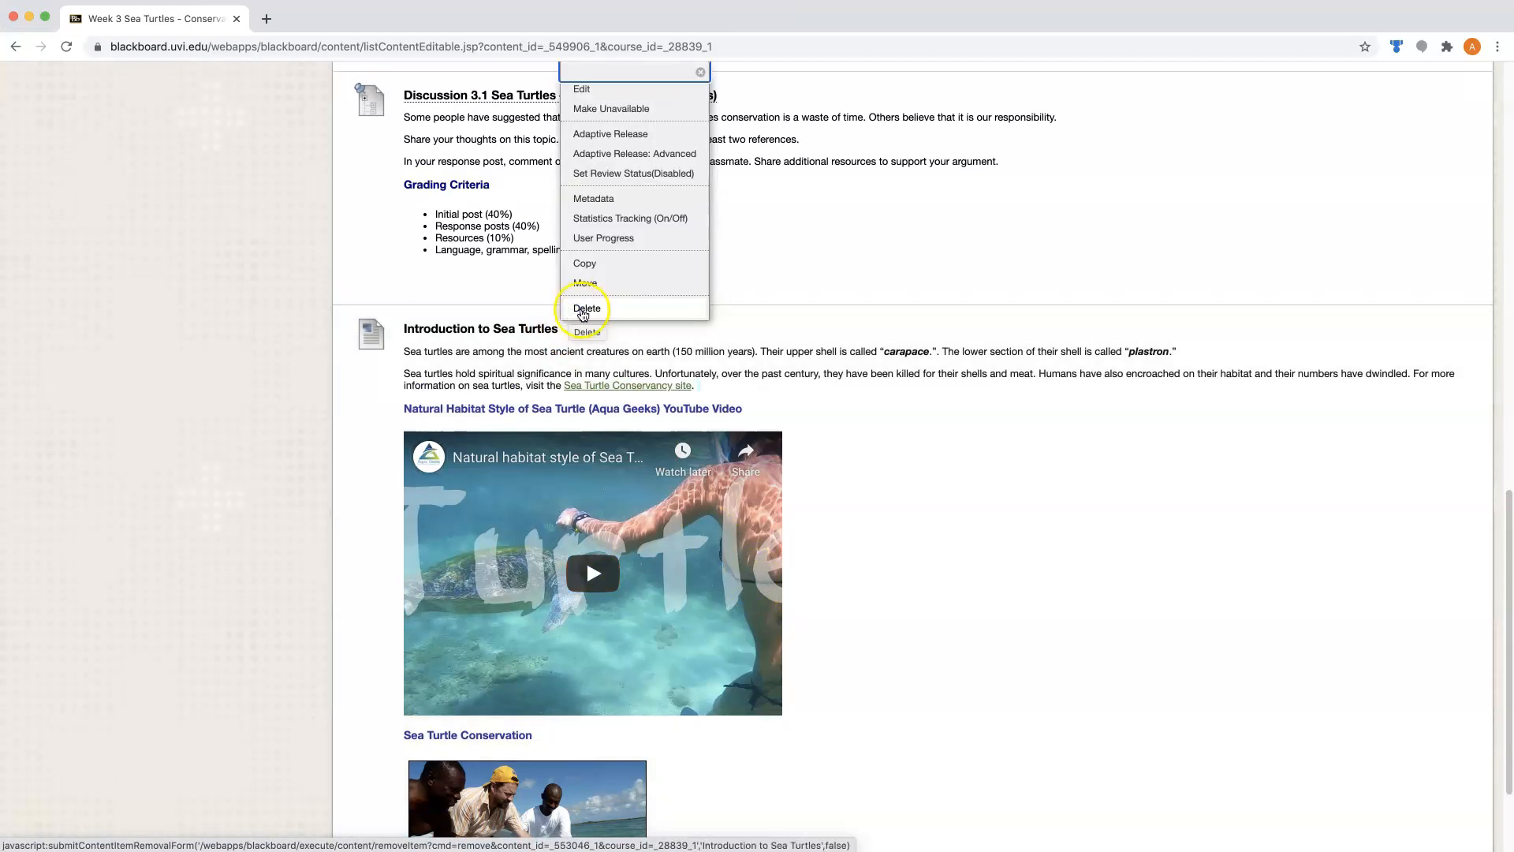
left_click(590, 283)
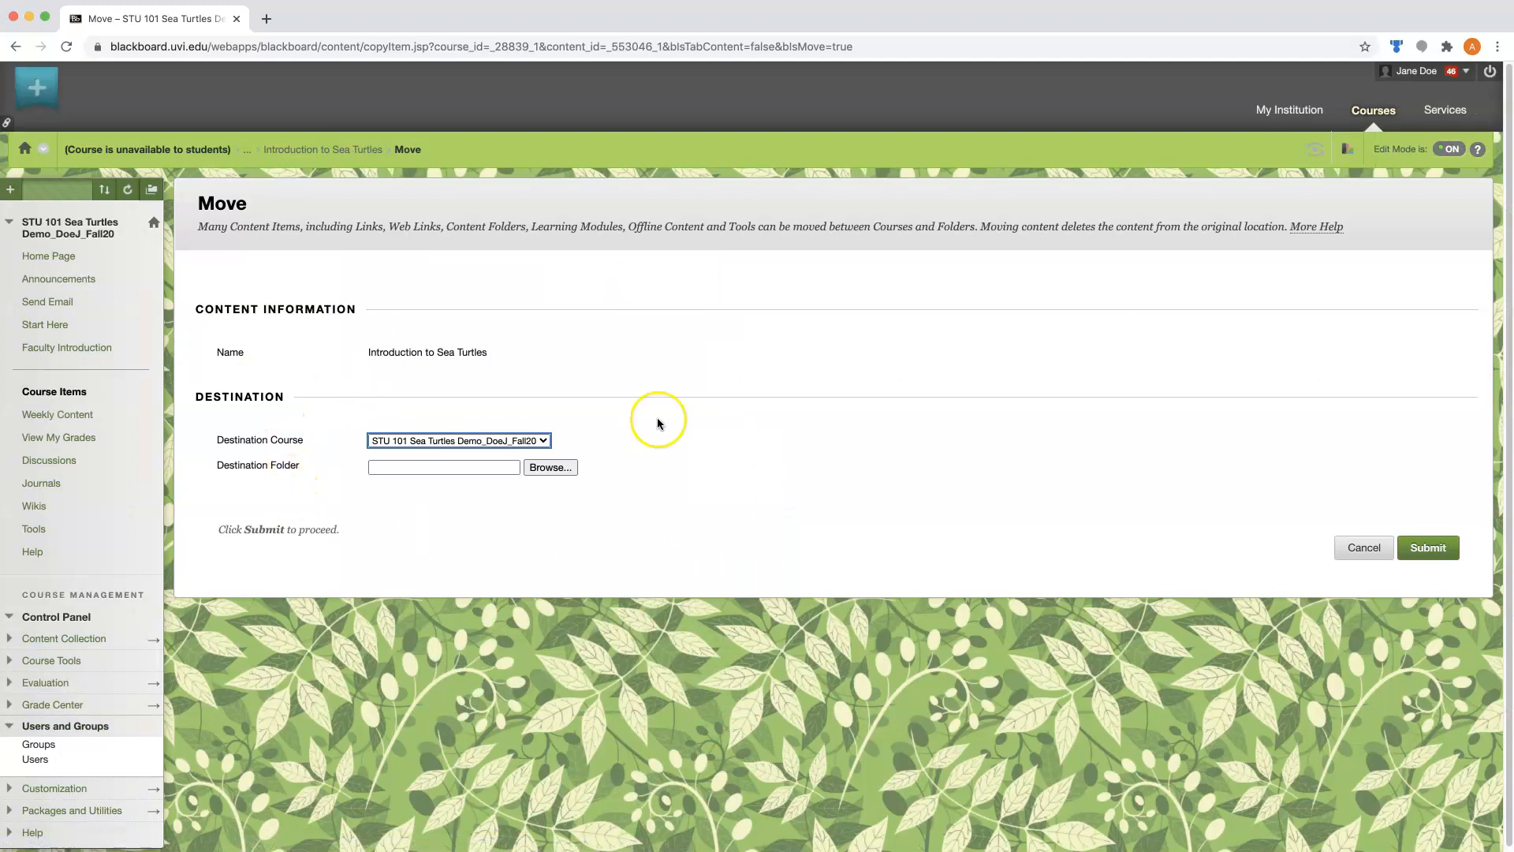
left_click(551, 468)
left_click_drag(1077, 0, 750, 172)
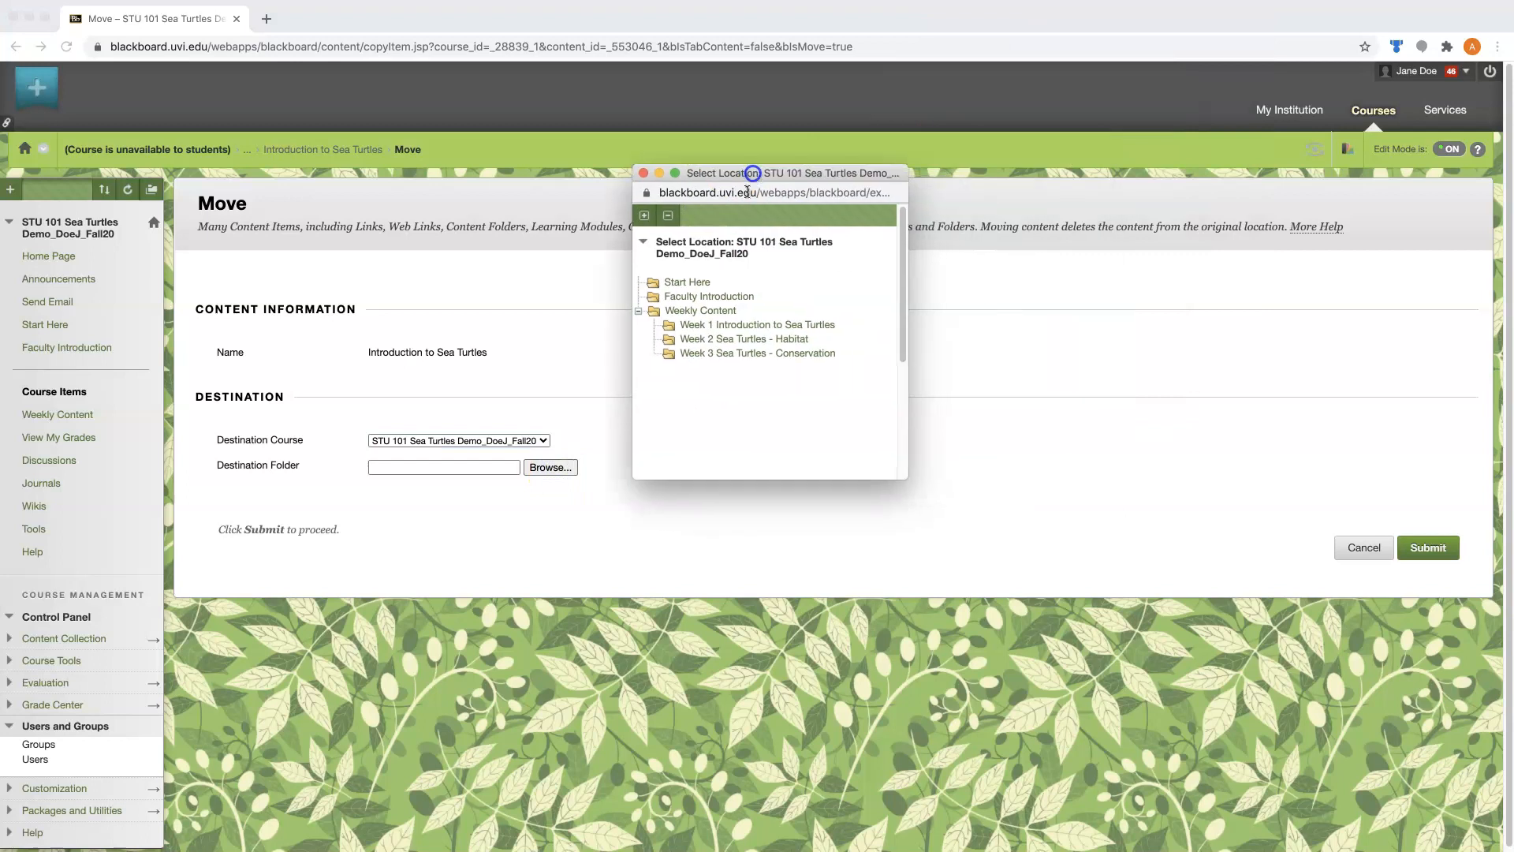
left_click(686, 283)
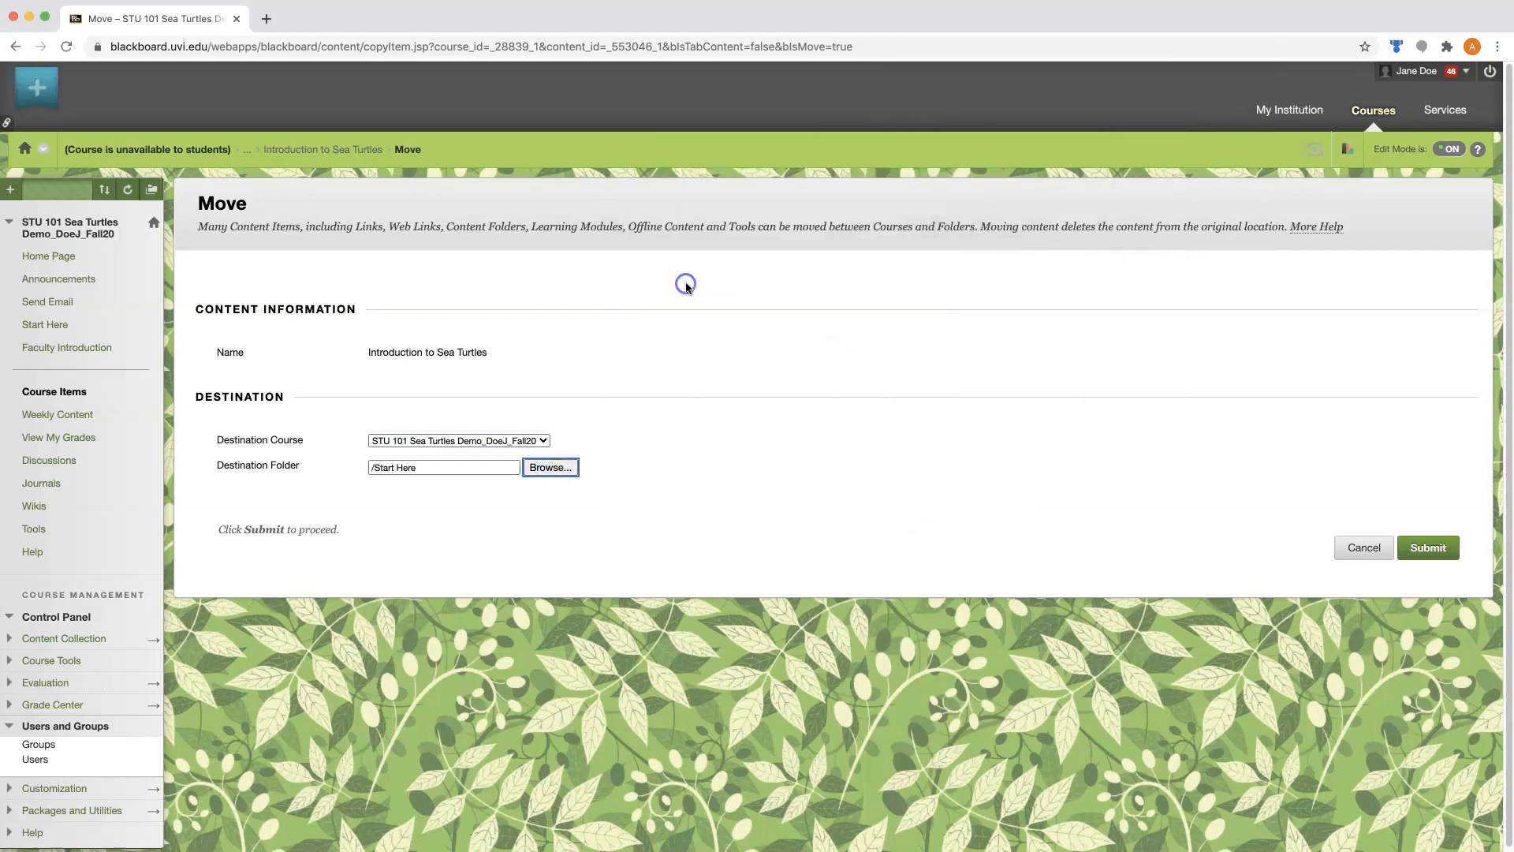
left_click(1424, 551)
scroll(386, 545, "down", 7)
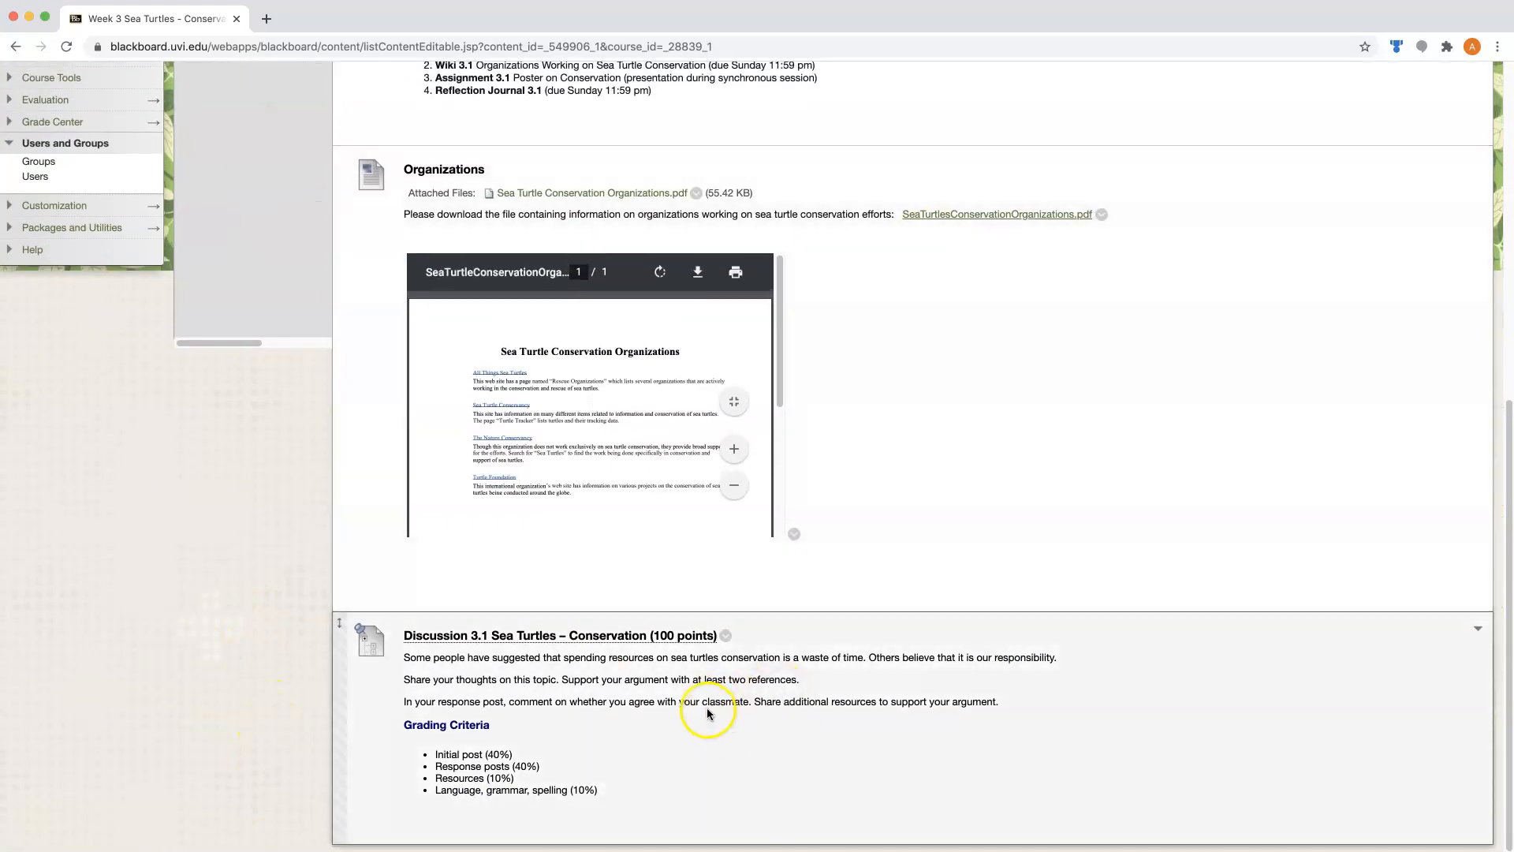
Open Start Here and delete the Introduction to Sea Turtles item from the page, confirming the deletion.
scroll(379, 595, "up", 7)
left_click(38, 324)
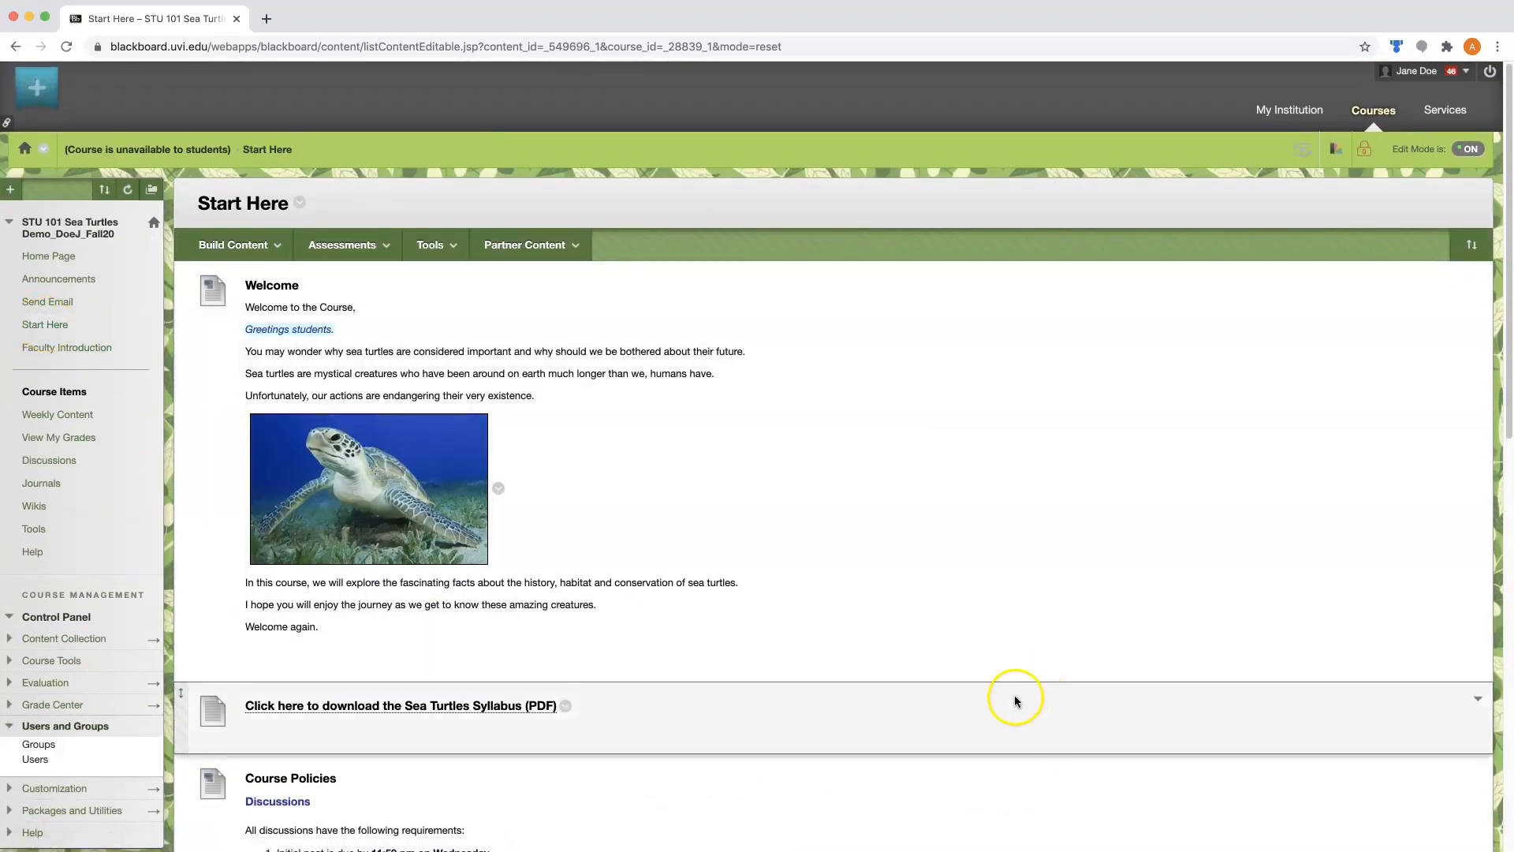
scroll(1012, 699, "down", 10)
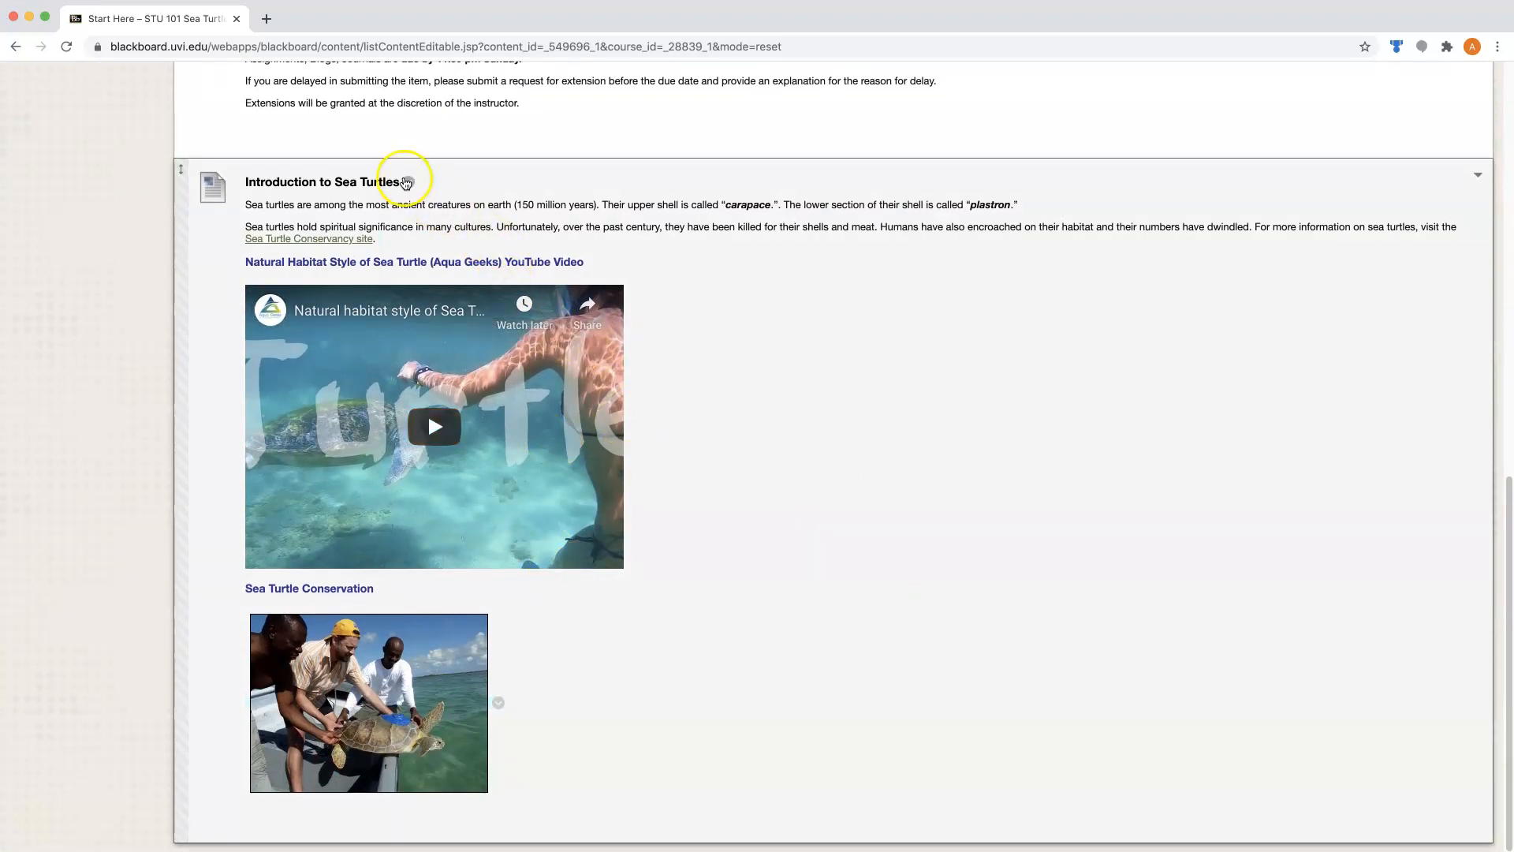
left_click(407, 184)
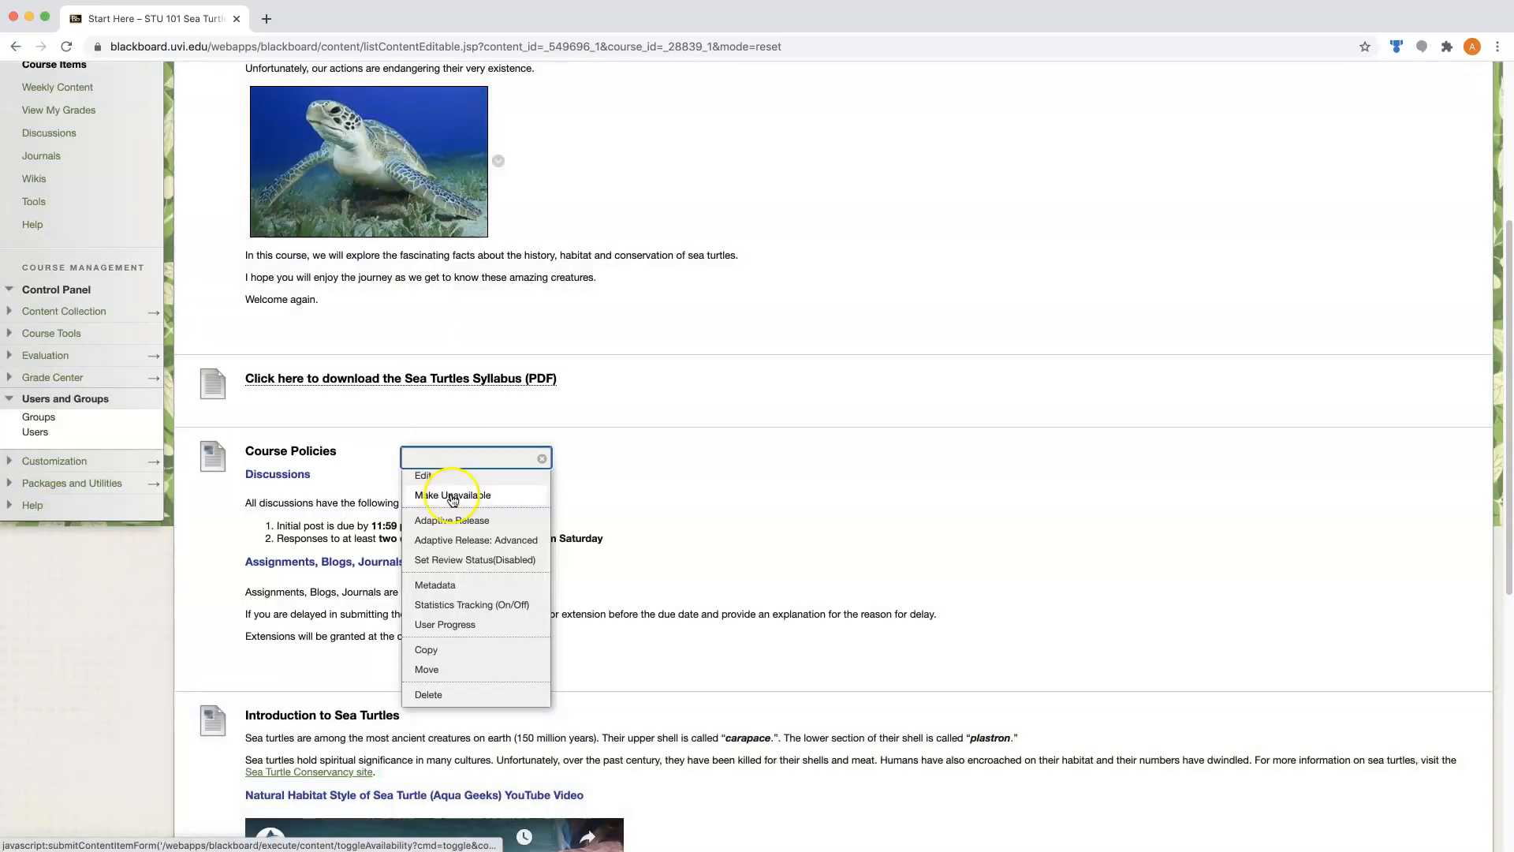
left_click(426, 697)
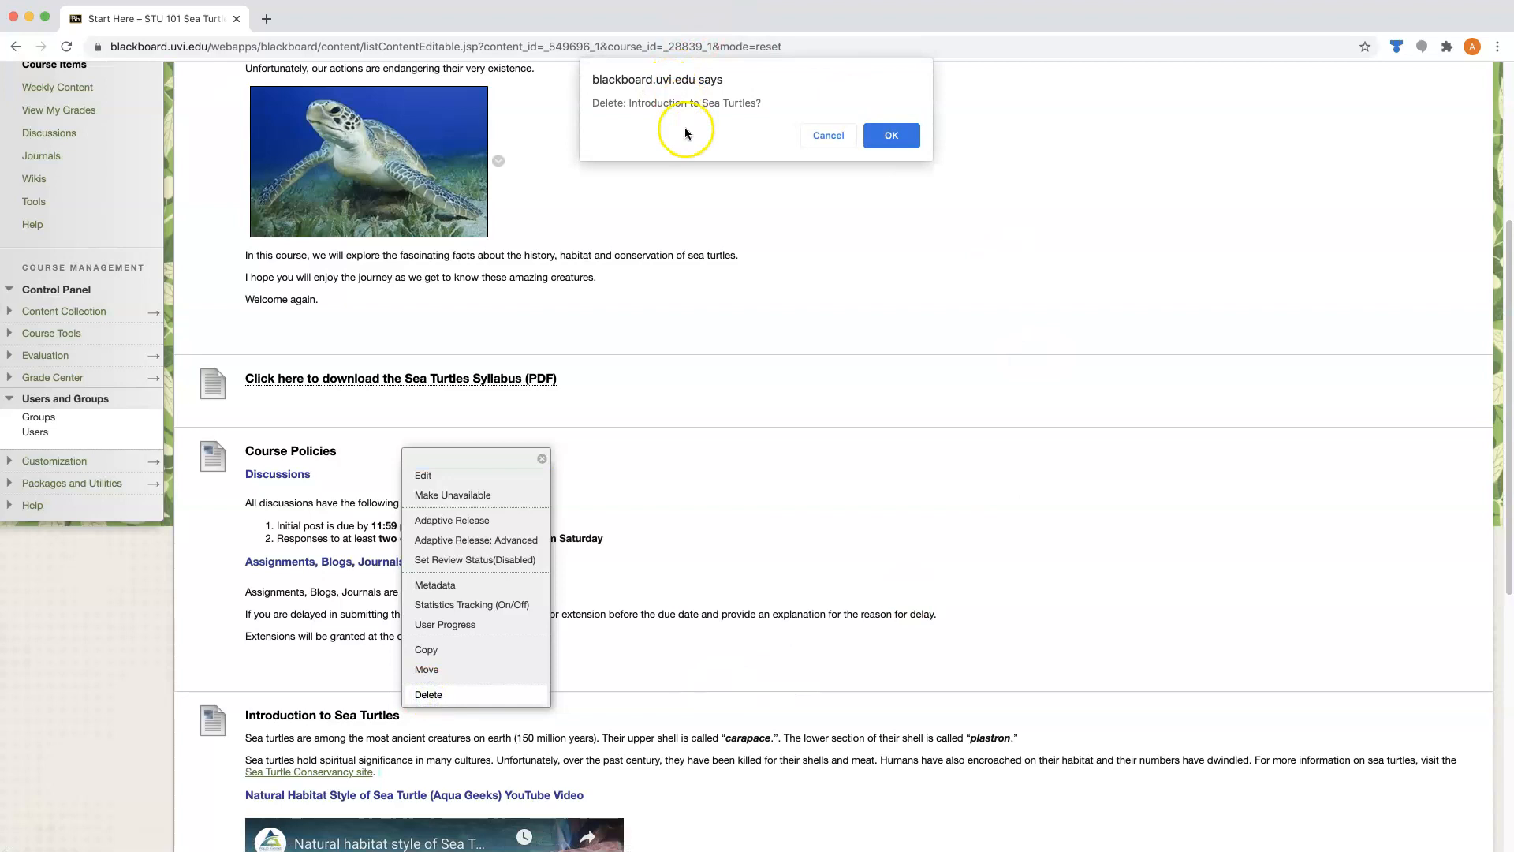
left_click(891, 136)
scroll(895, 466, "down", 3)
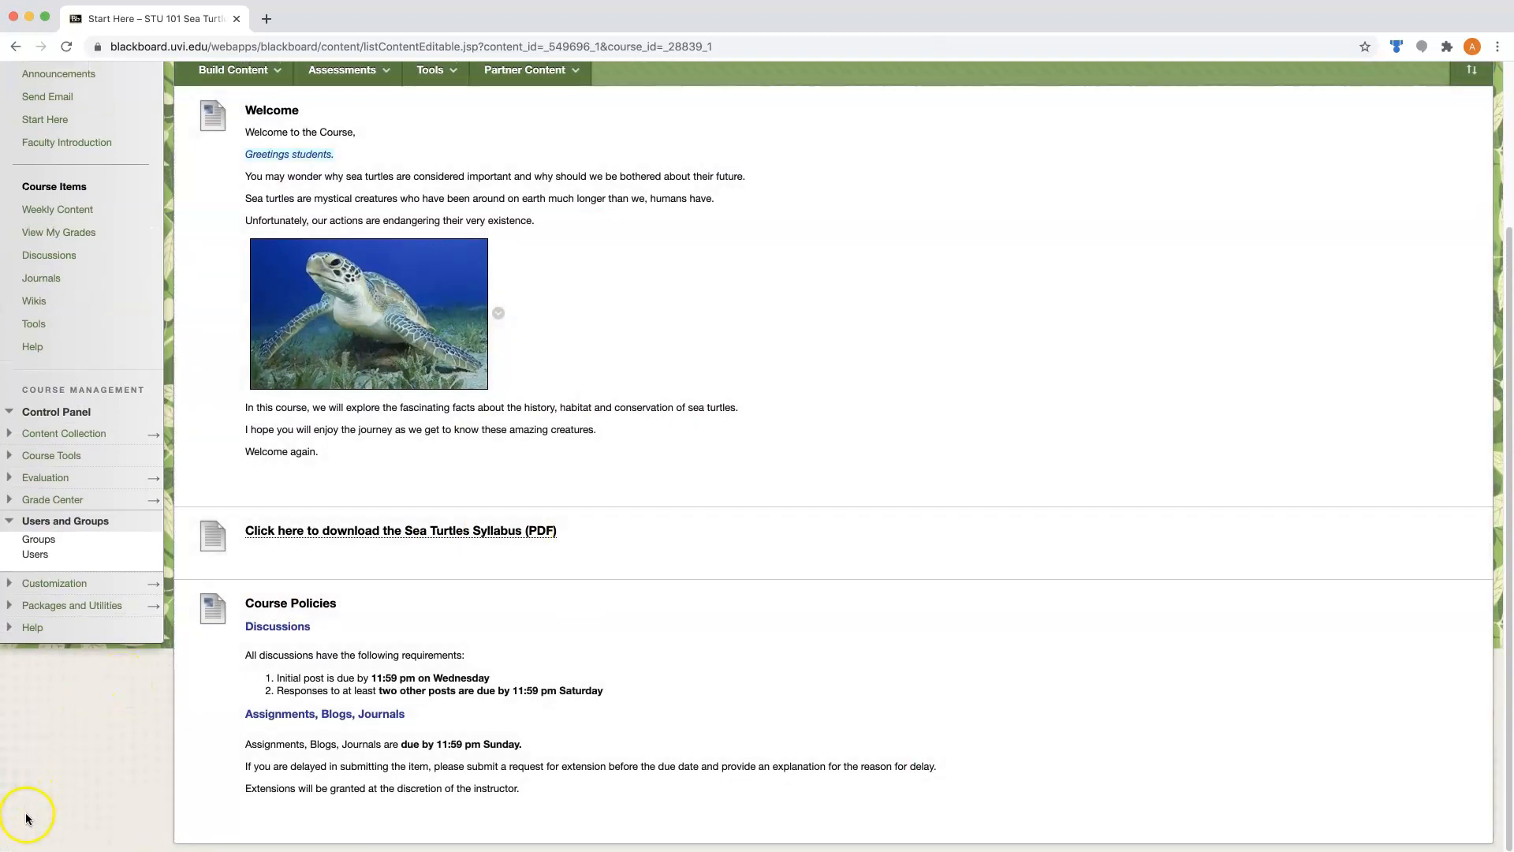
Open the course's Discussions page and view its list of forums.
scroll(26, 818, "up", 3)
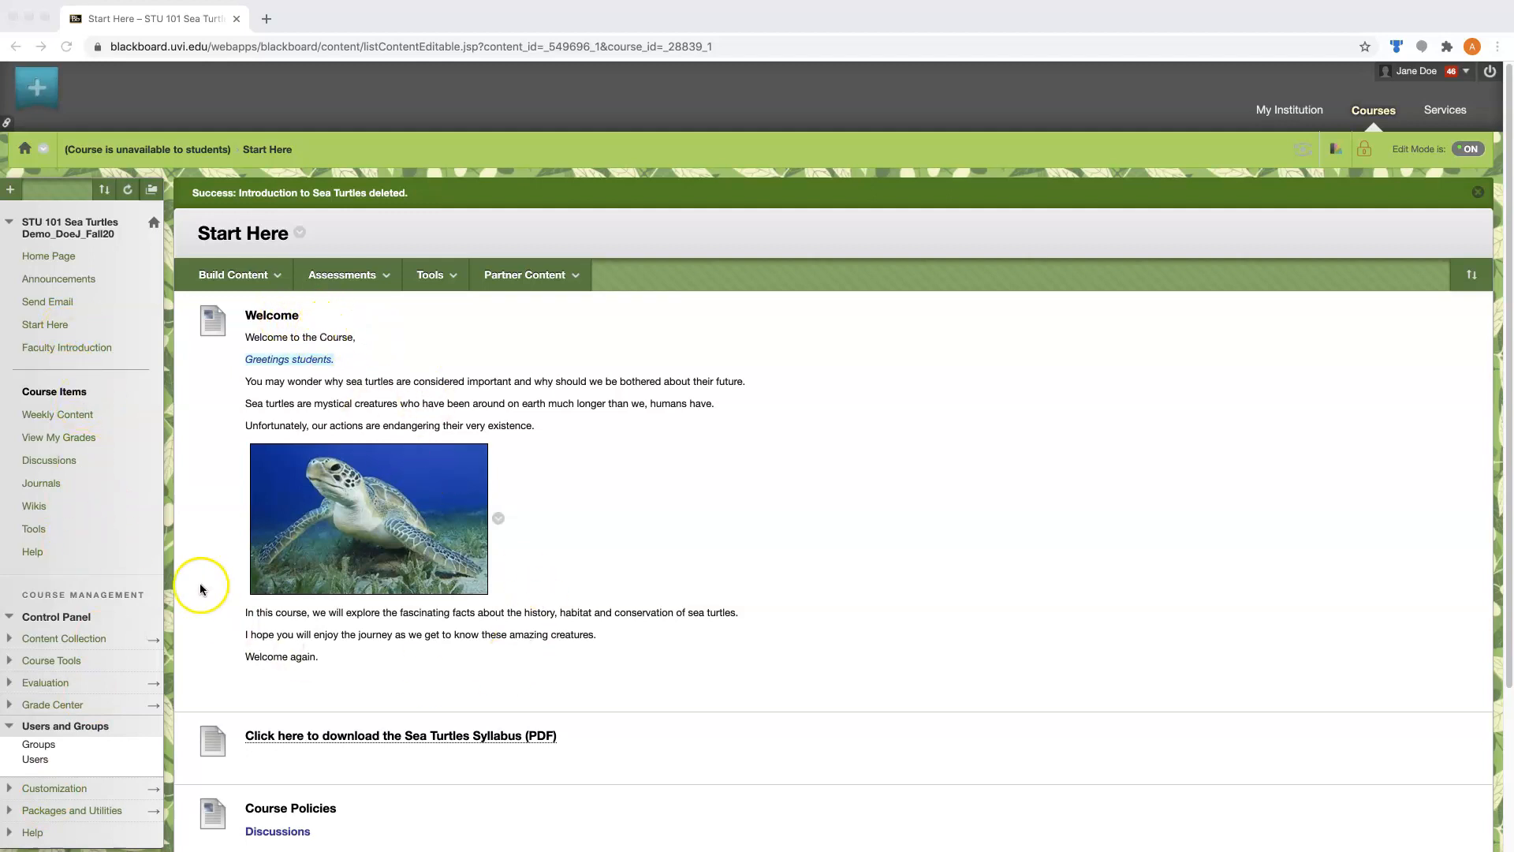
left_click(72, 463)
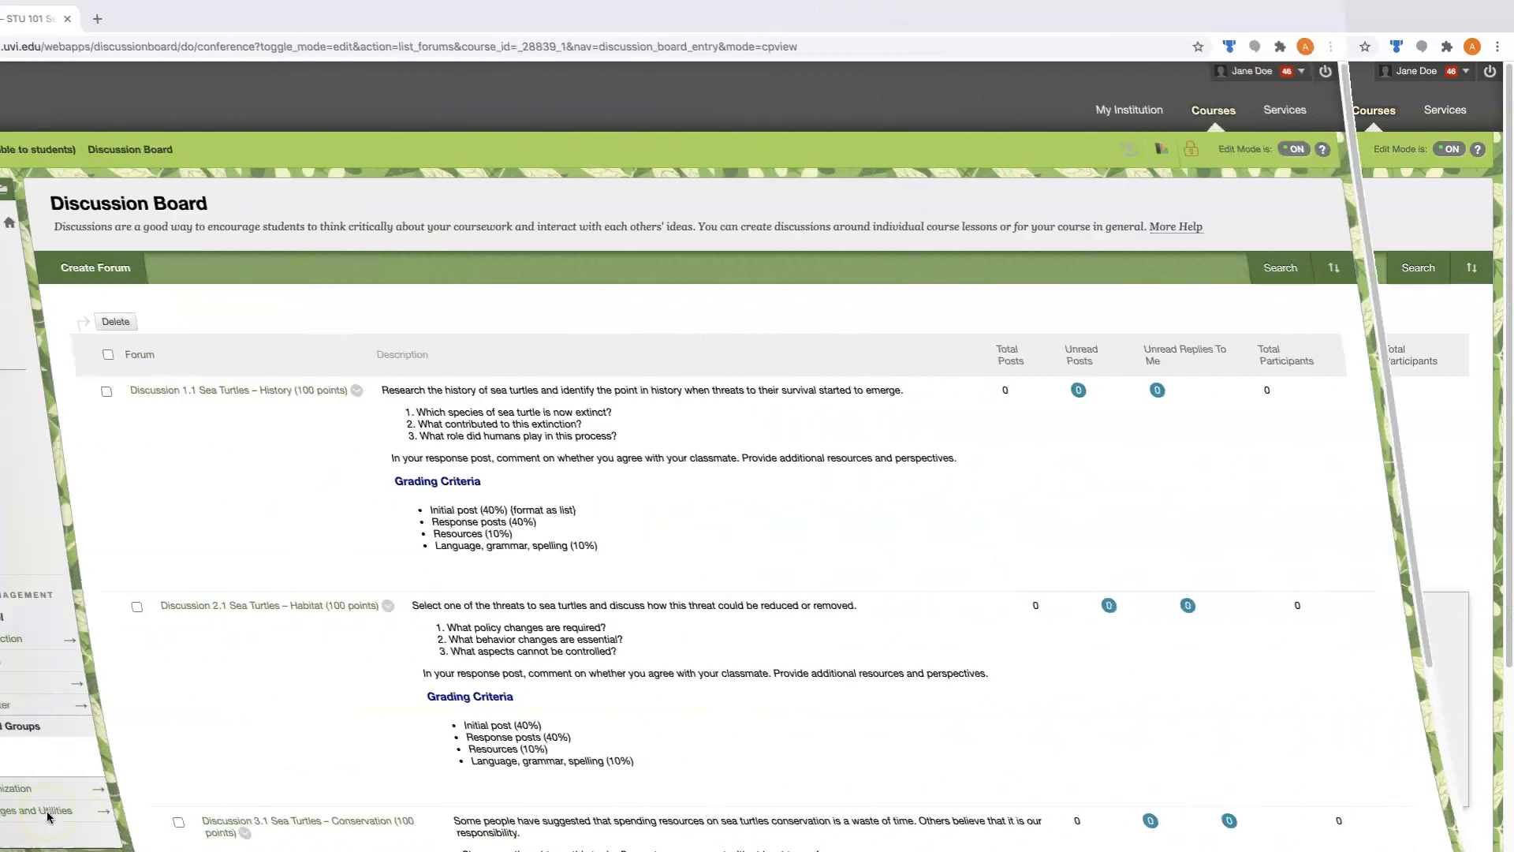
left_click(70, 820)
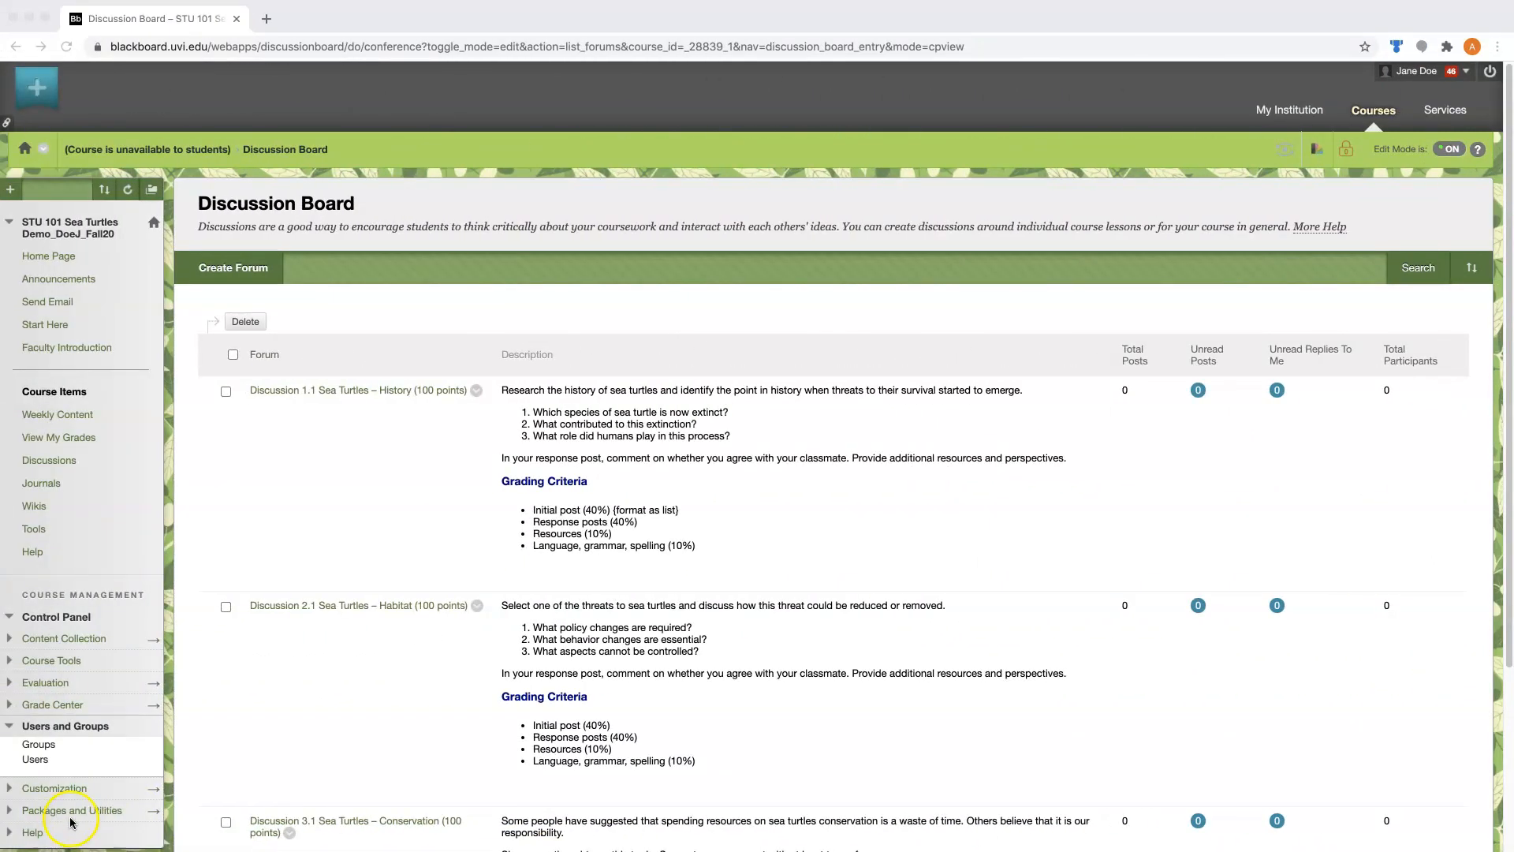
Open Adaptive Release for the Week 3 Sea Turtles - Conservation module in Weekly Content and look at the Display After calendar.
left_click(60, 415)
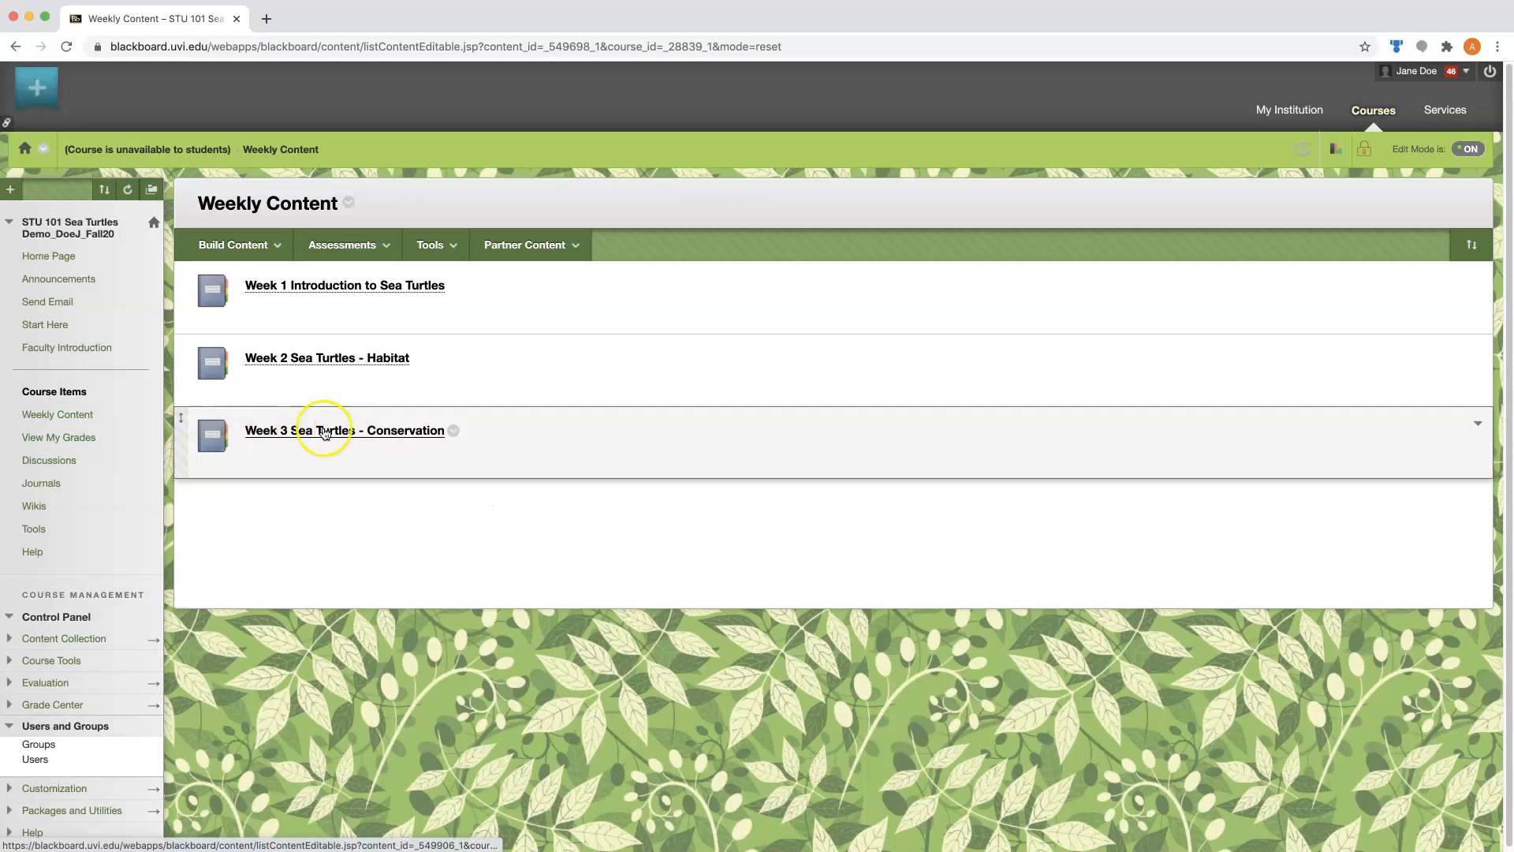
left_click(455, 432)
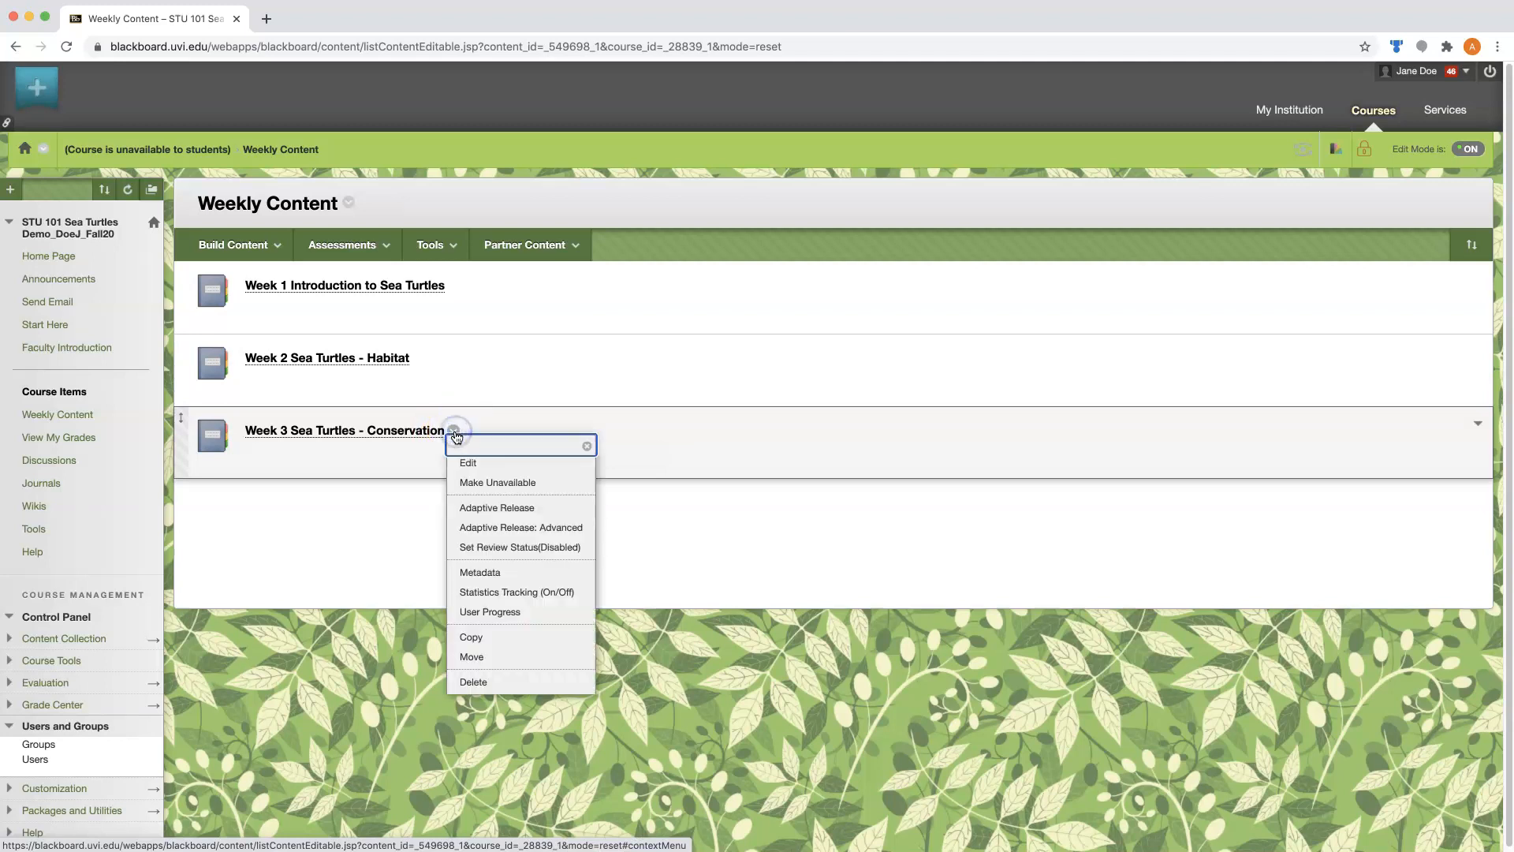
left_click(521, 511)
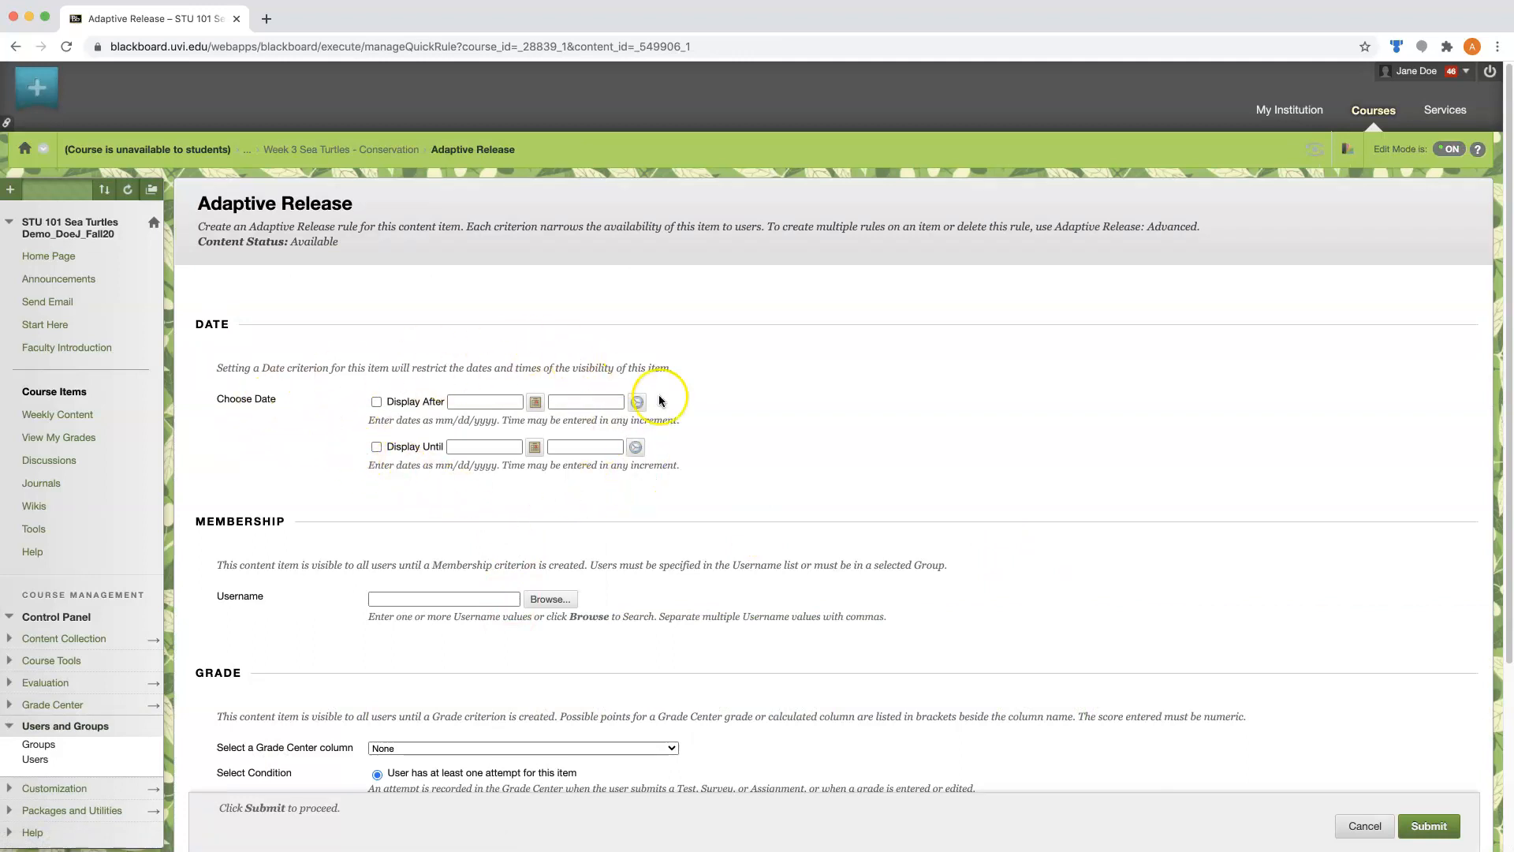
left_click(536, 403)
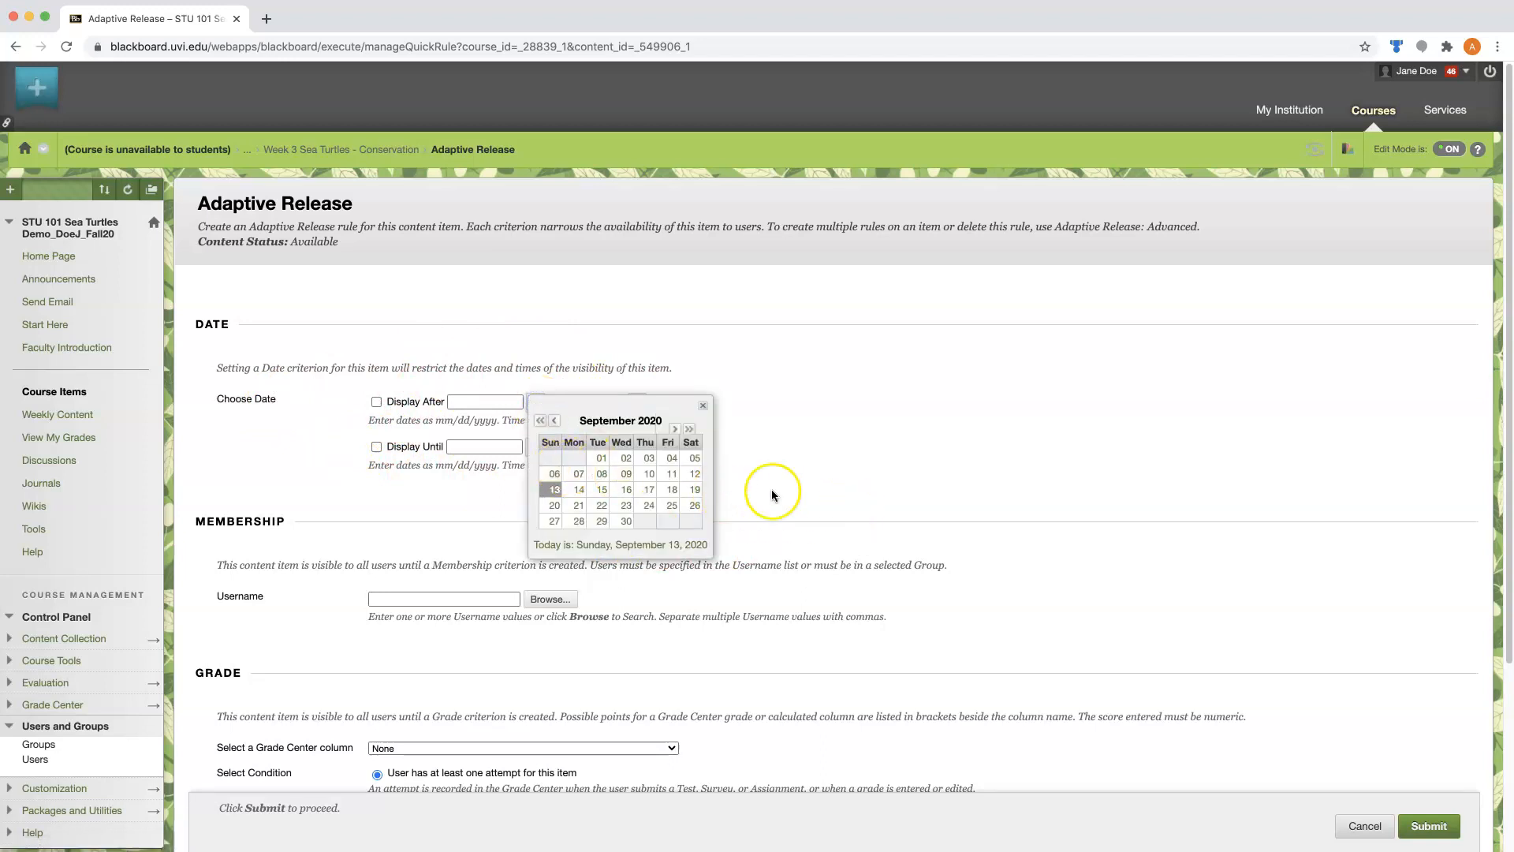
left_click(704, 408)
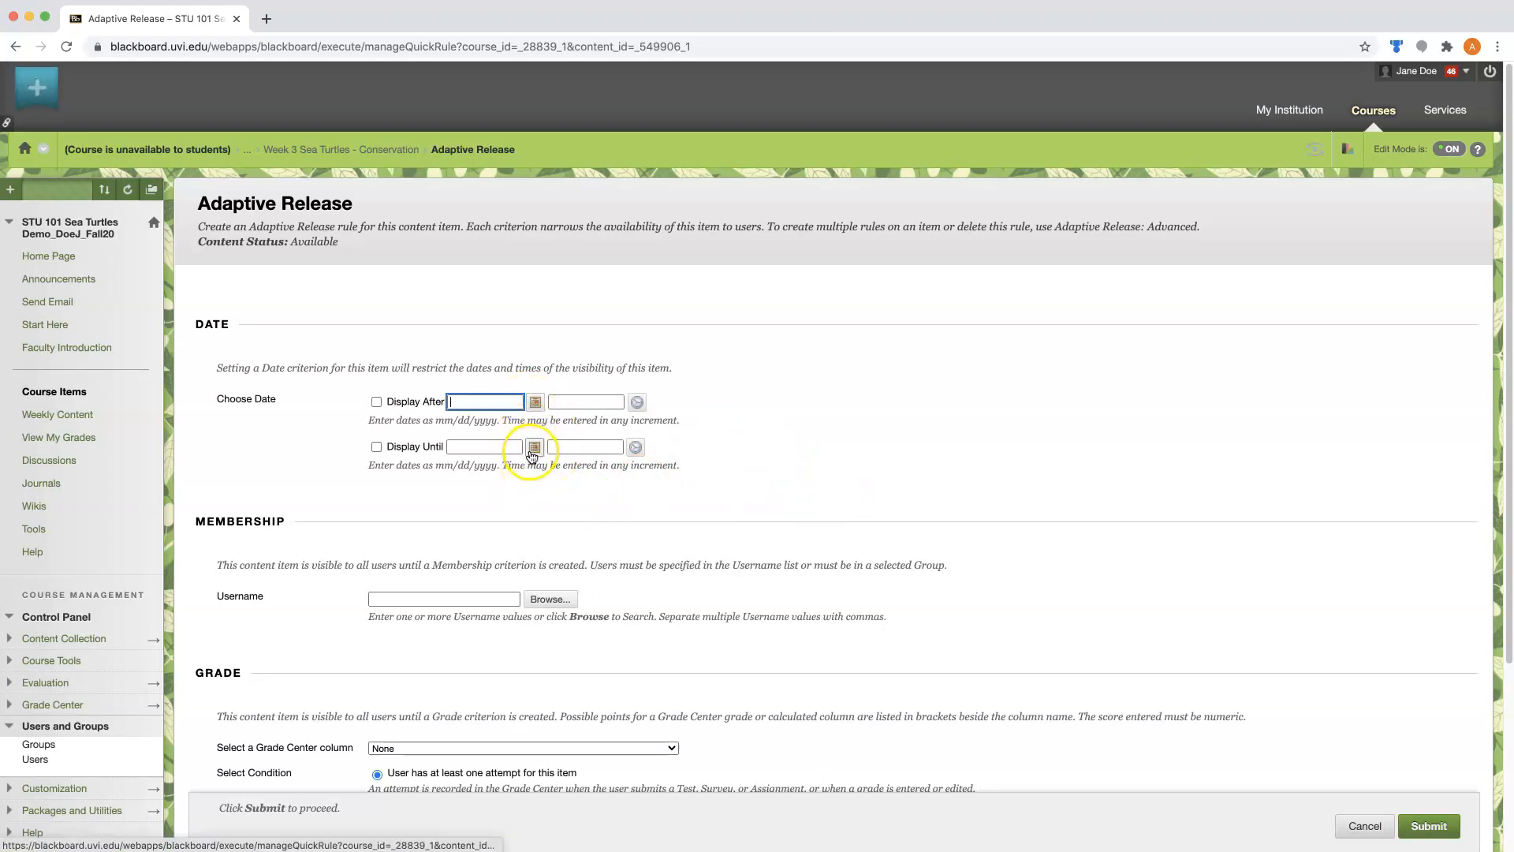
Search the course membership for a student by last name and select that student for the Membership criterion.
scroll(969, 621, "down", 3)
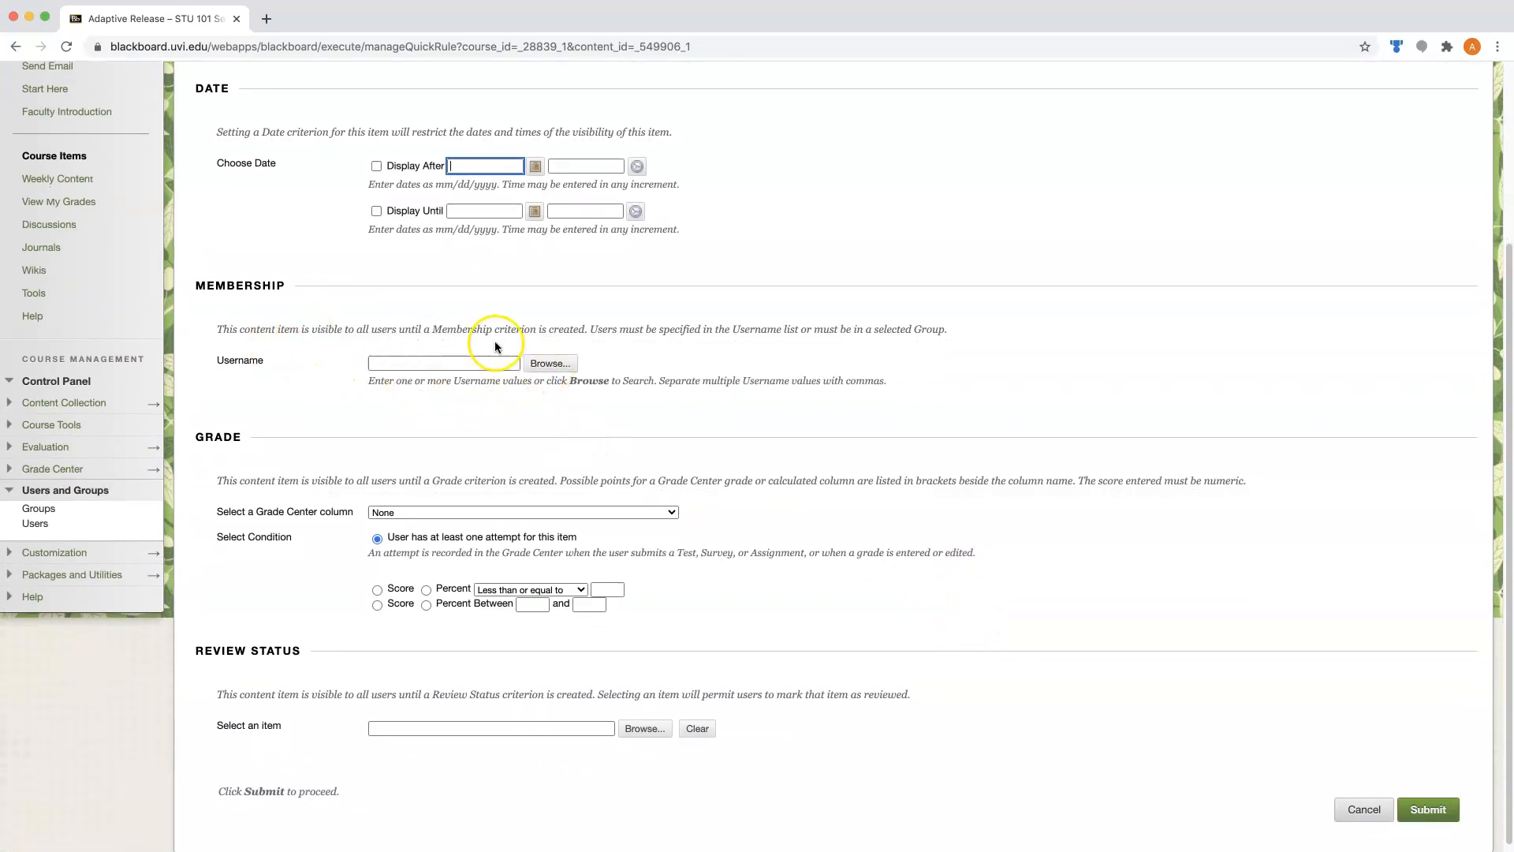
left_click(556, 364)
left_click(556, 363)
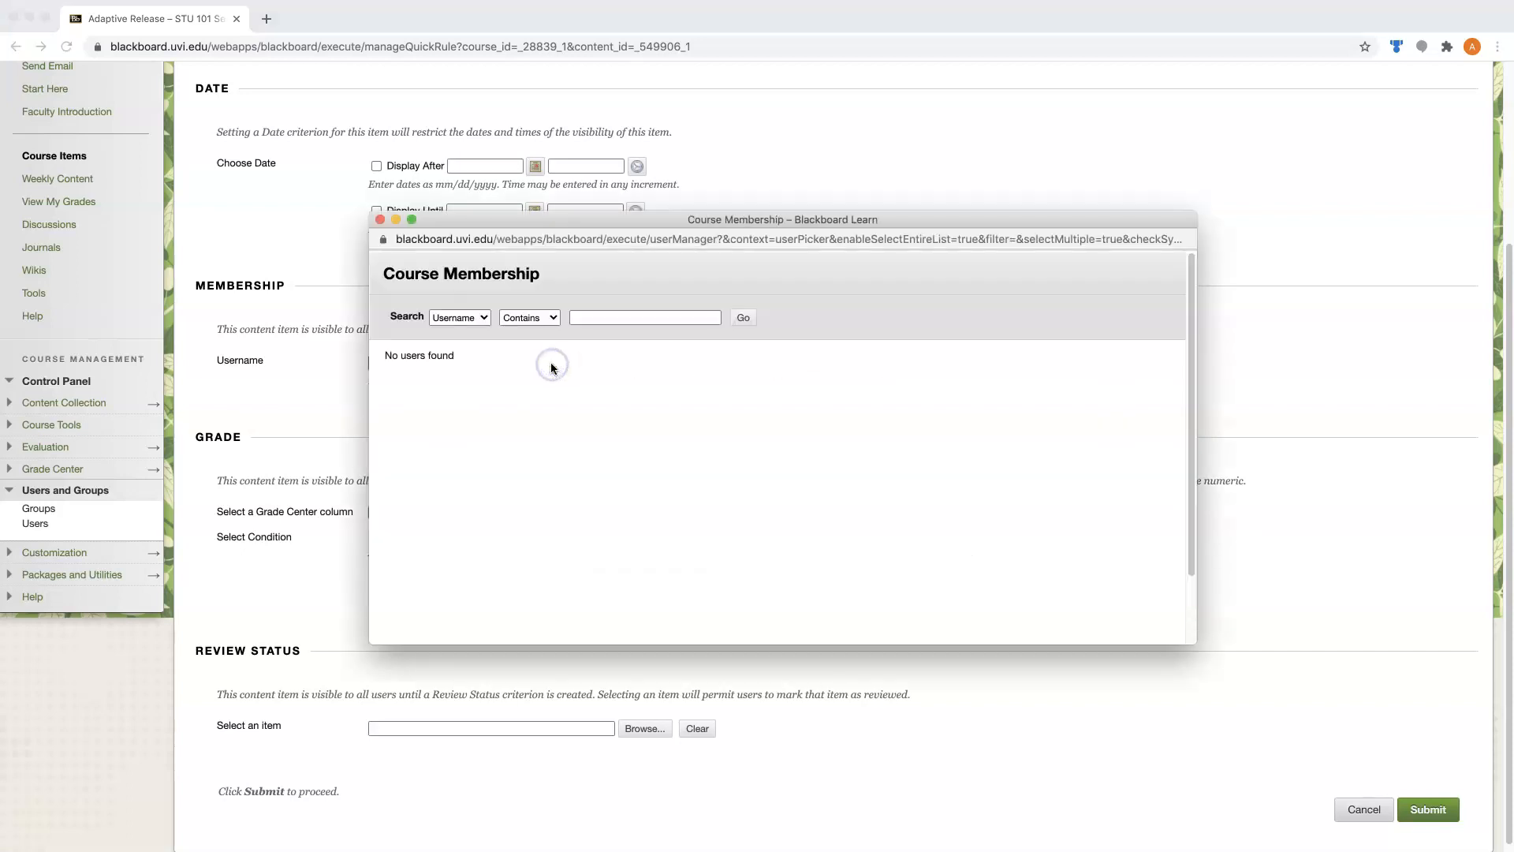
left_click(465, 316)
left_click(477, 341)
left_click(581, 317)
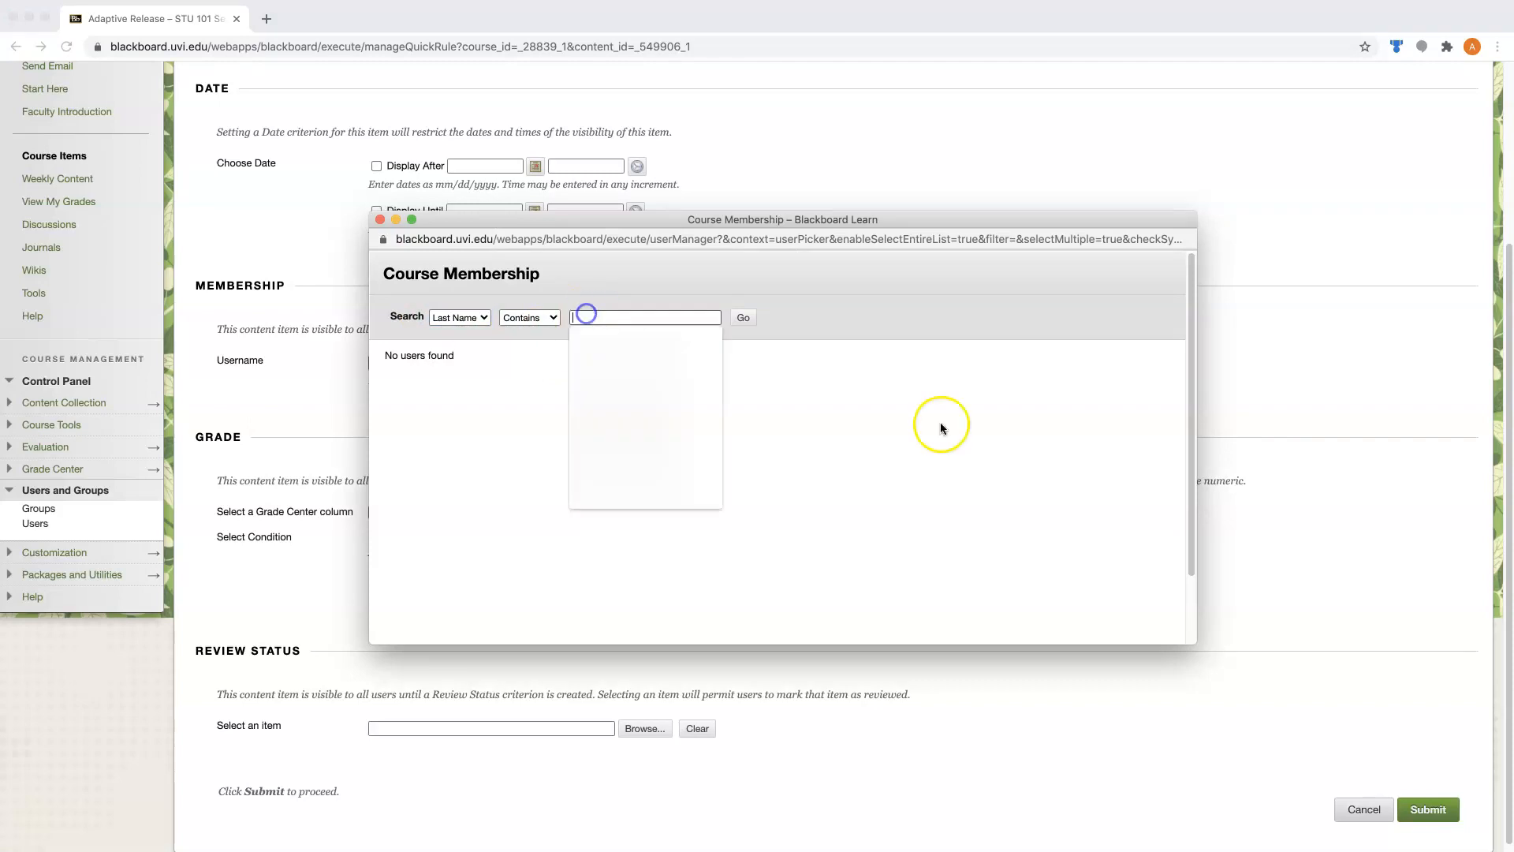
type("past")
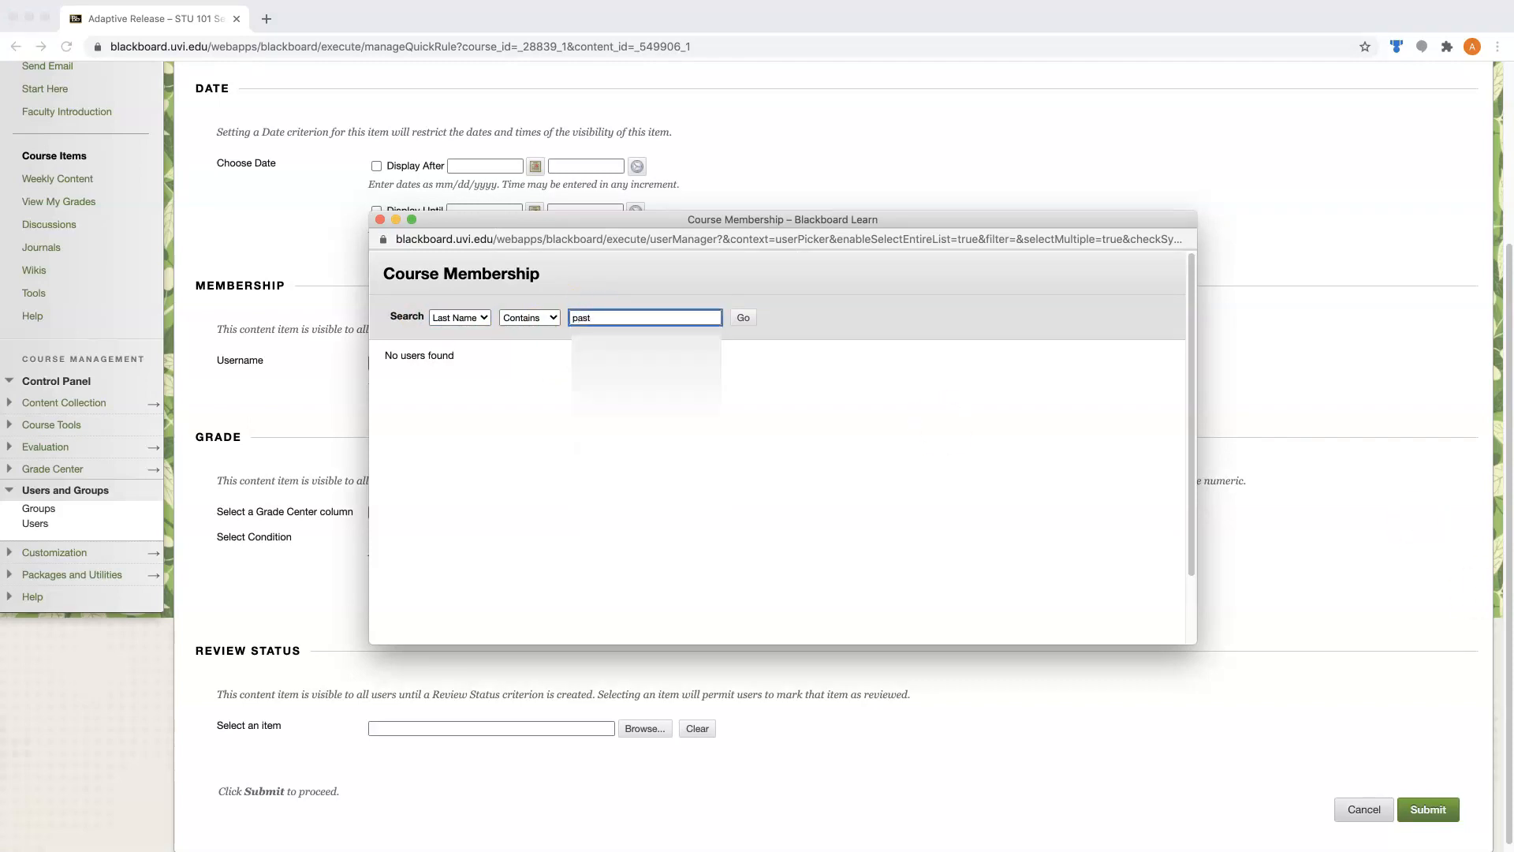
left_click(741, 316)
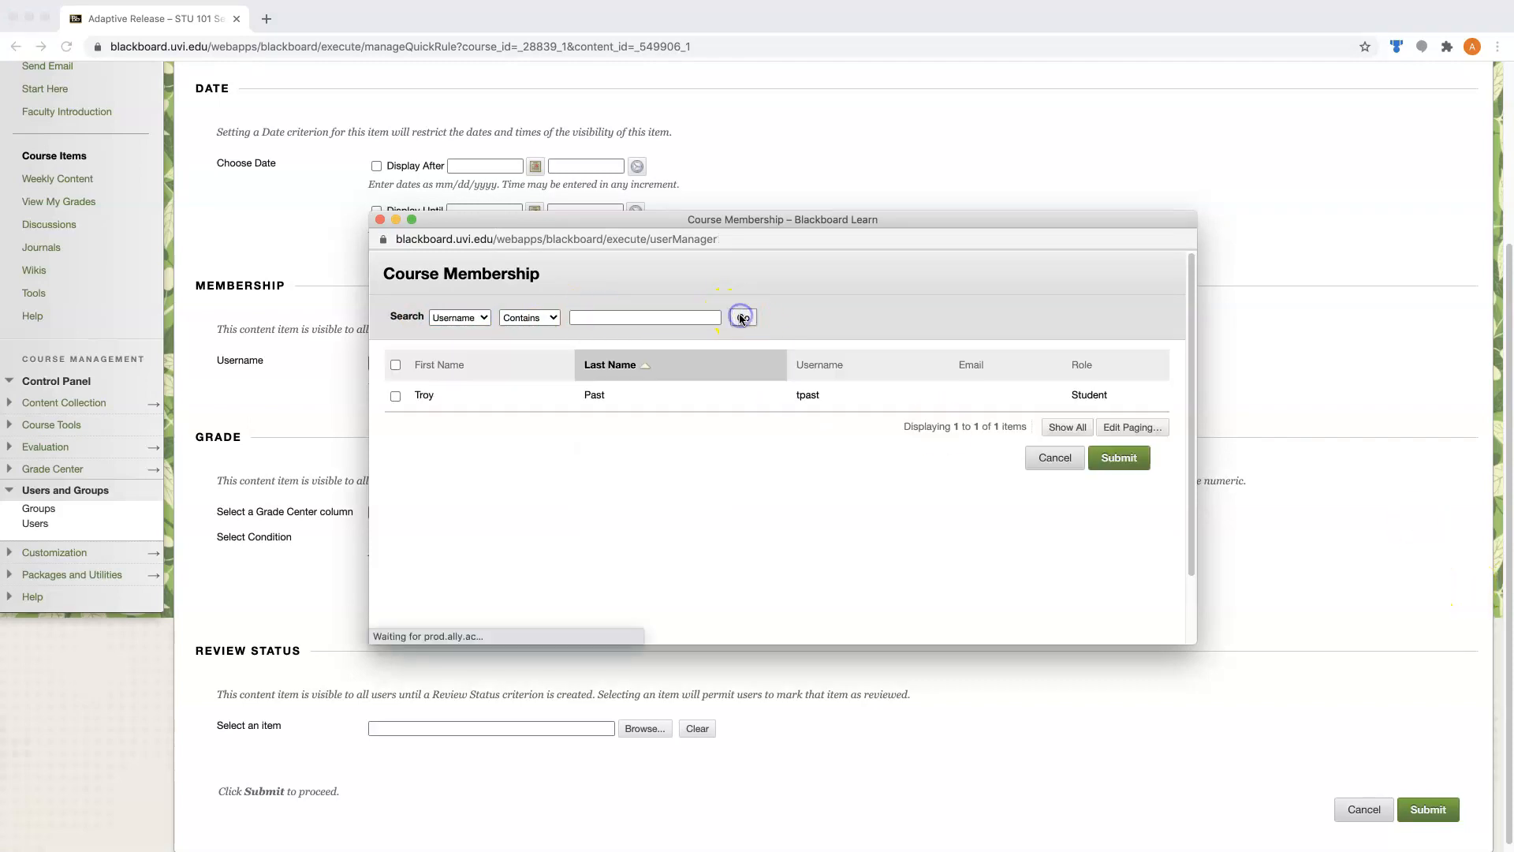
left_click(396, 397)
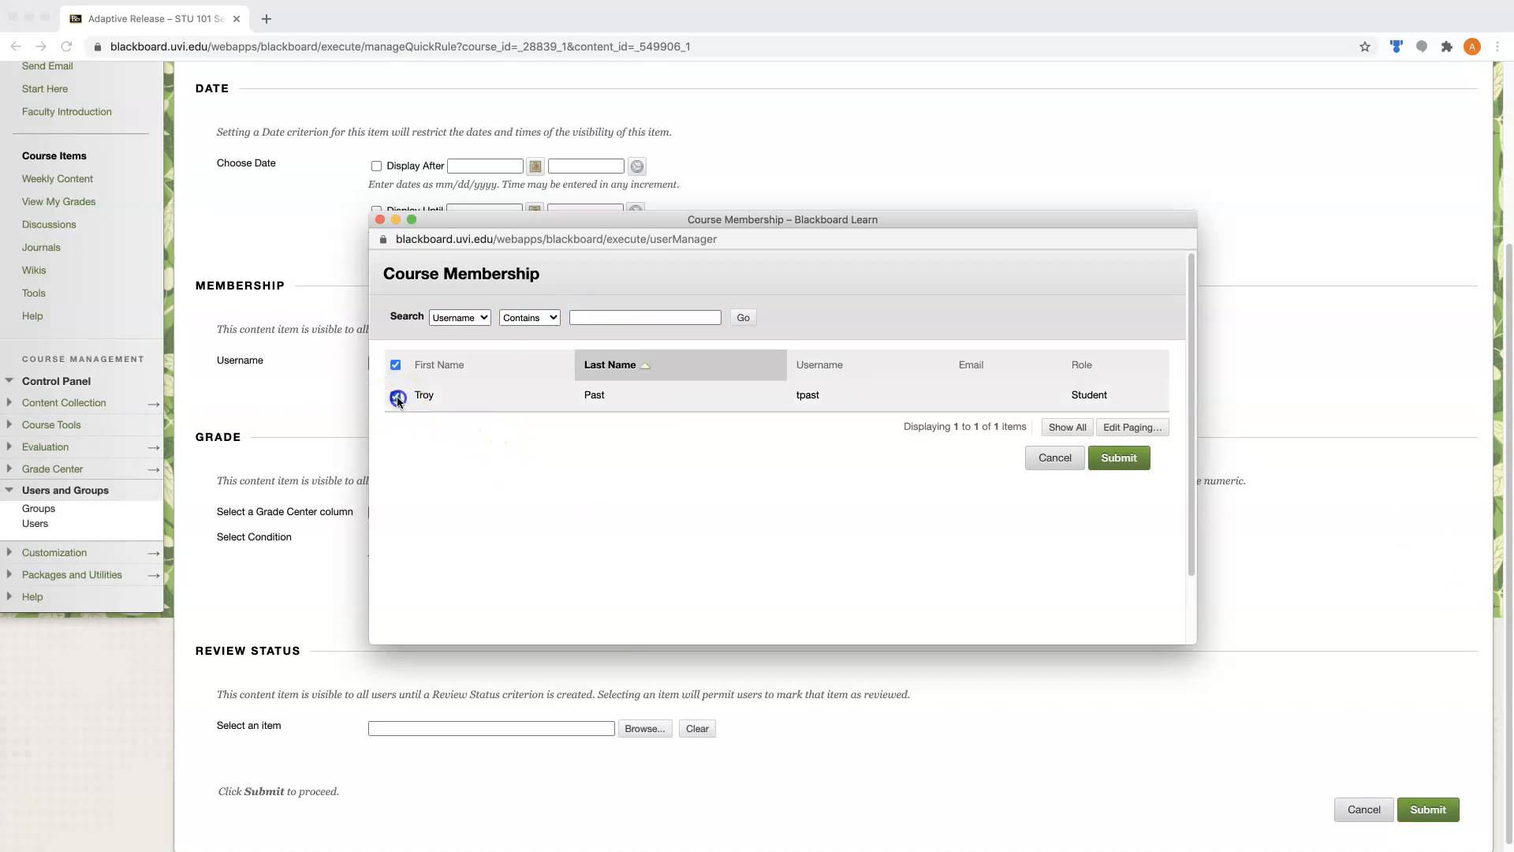
left_click(1118, 460)
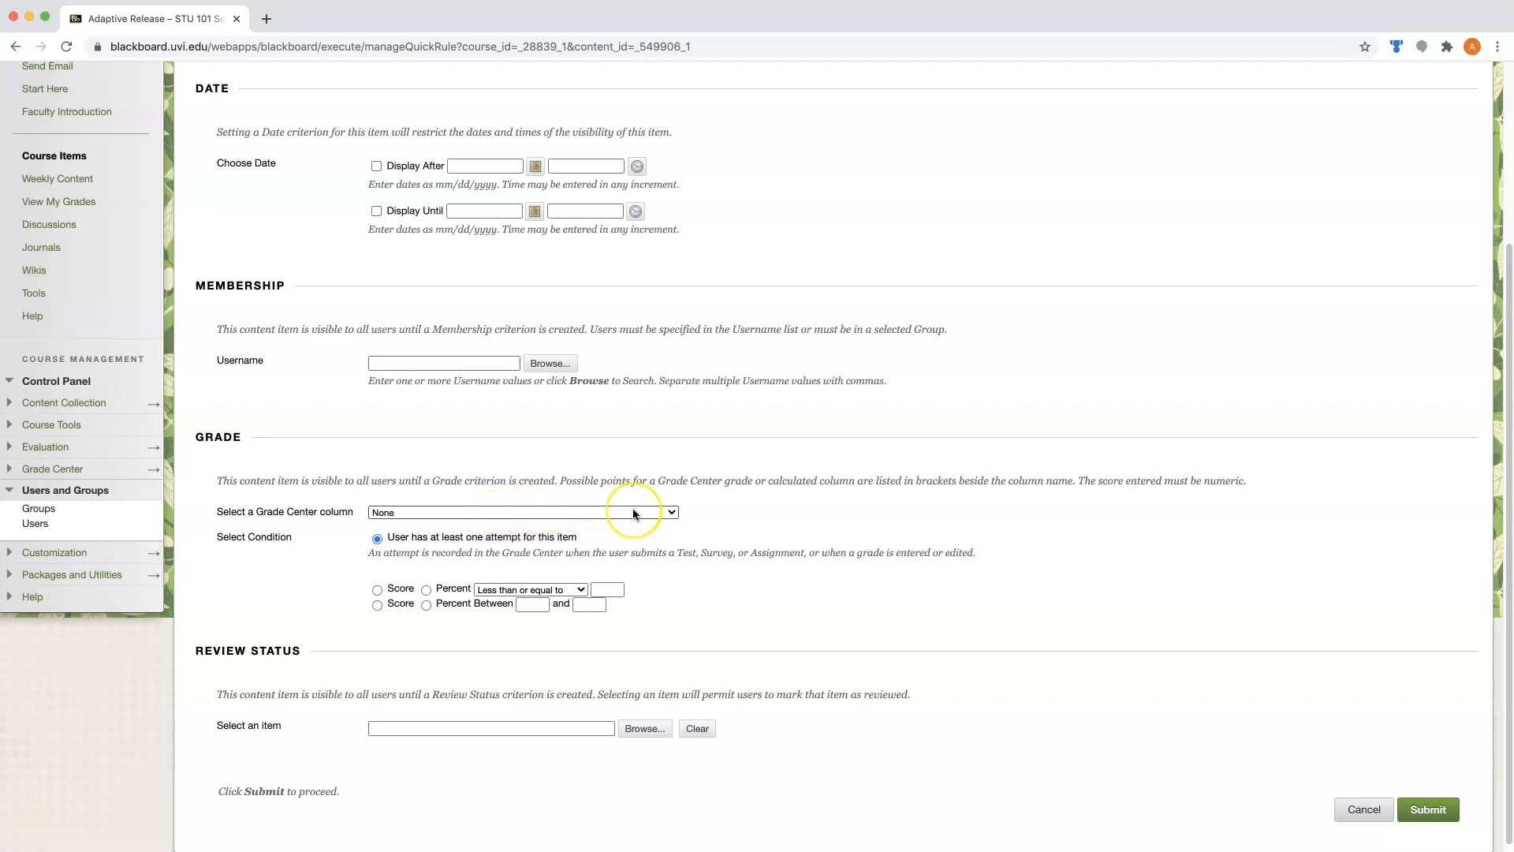
Set the Grade criterion's Grade Center column to Discussion 2.1 Sea Turtles – Habitat (100 points).
left_click(663, 513)
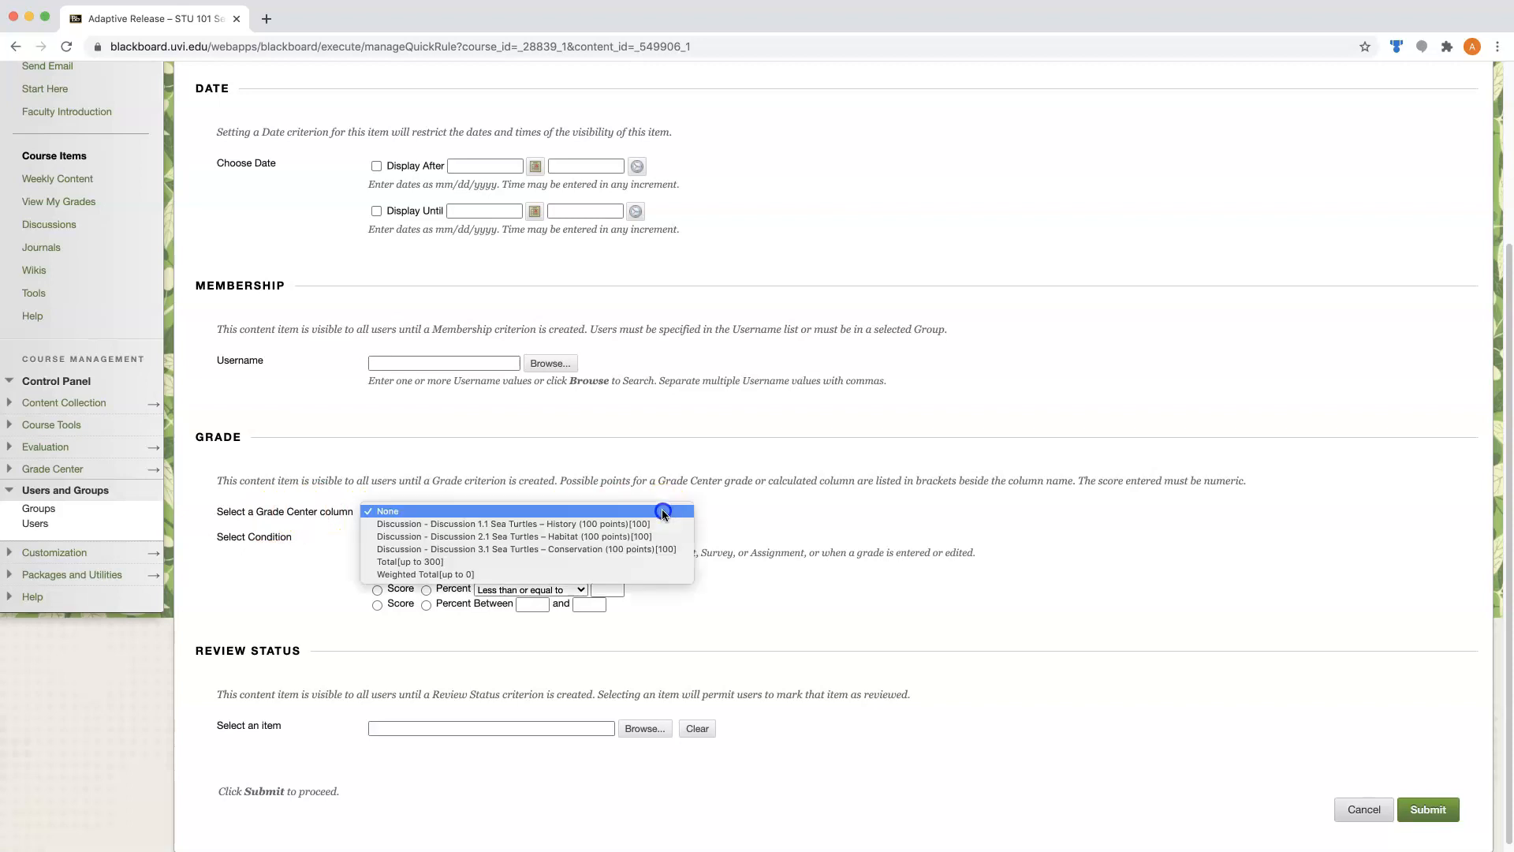
left_click(552, 537)
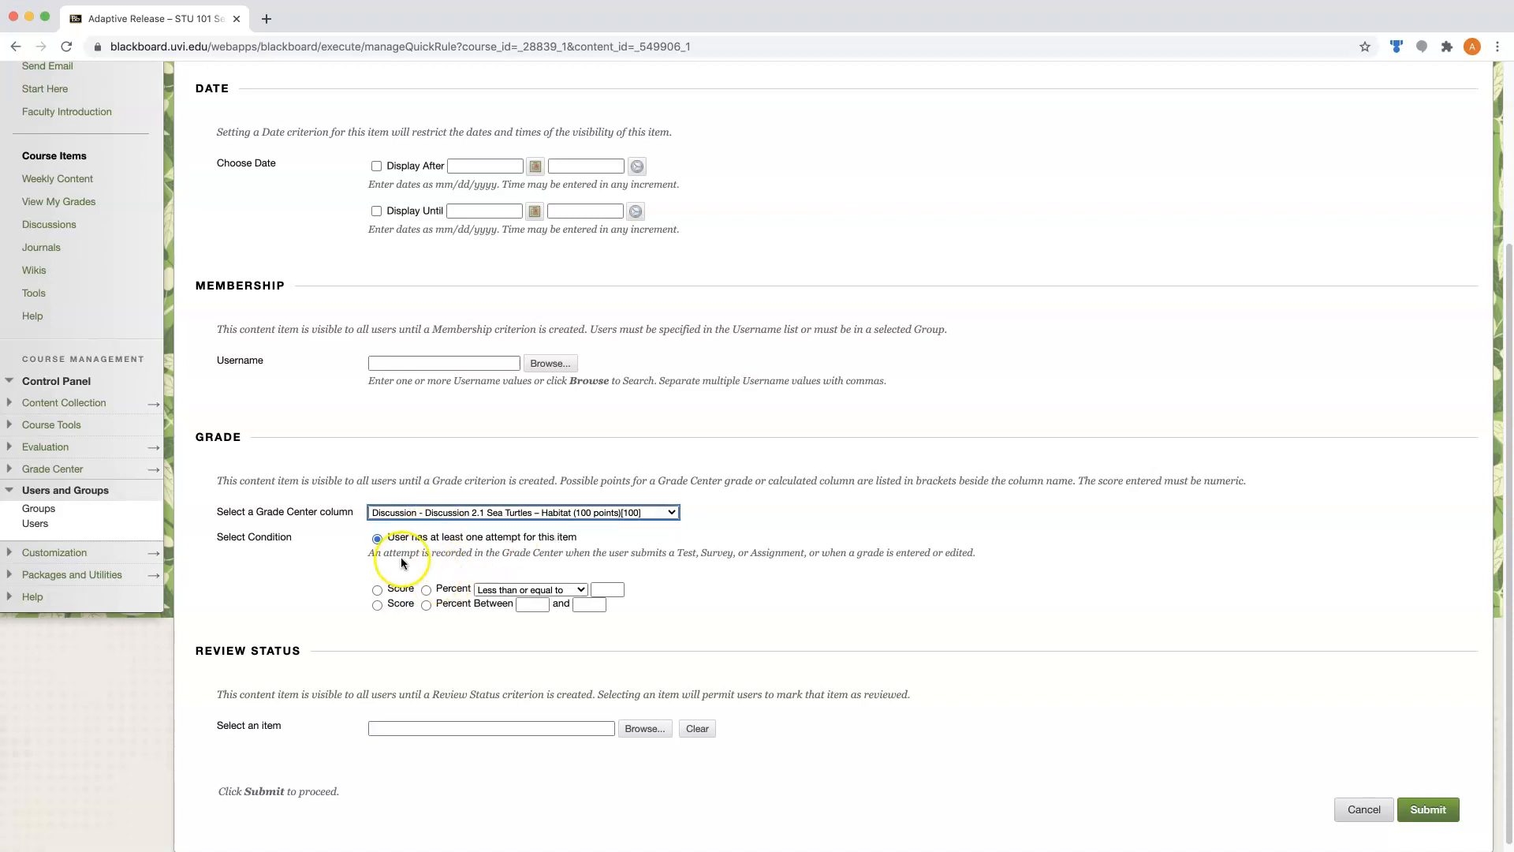
left_click(512, 515)
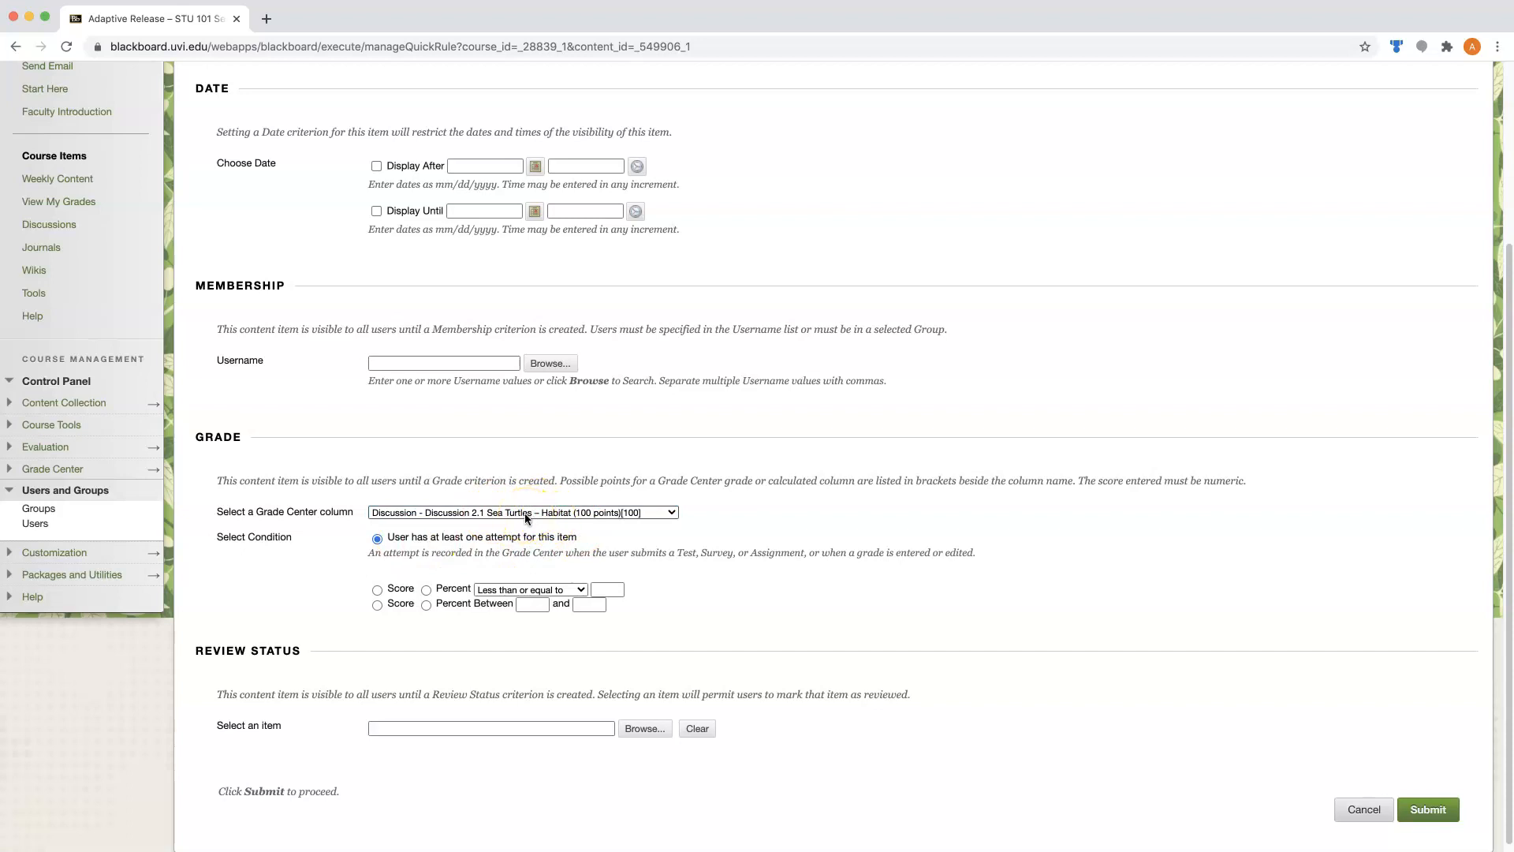
left_click(526, 517)
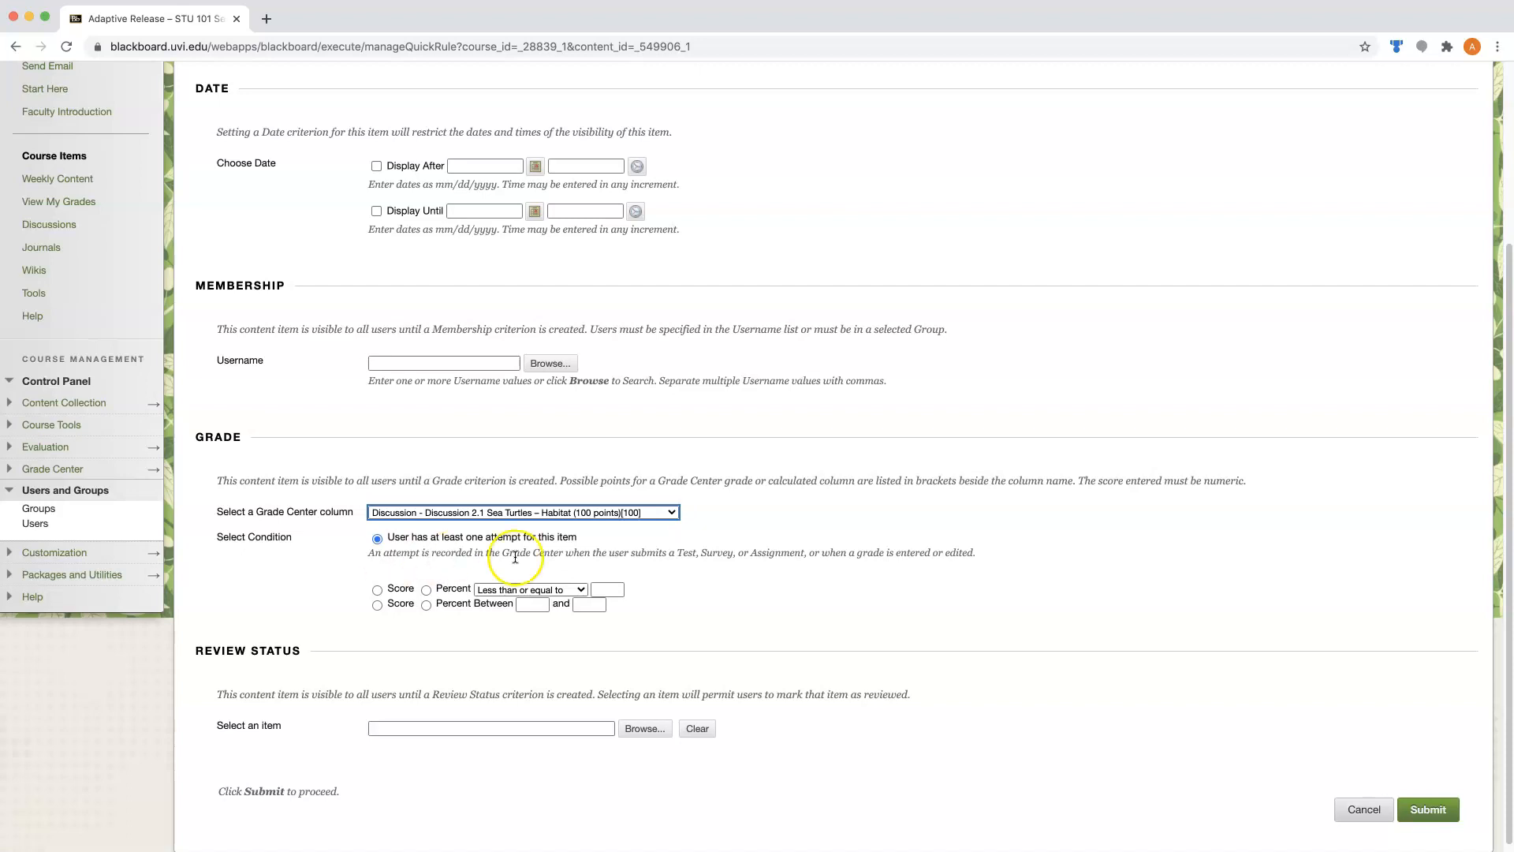
left_click(554, 520)
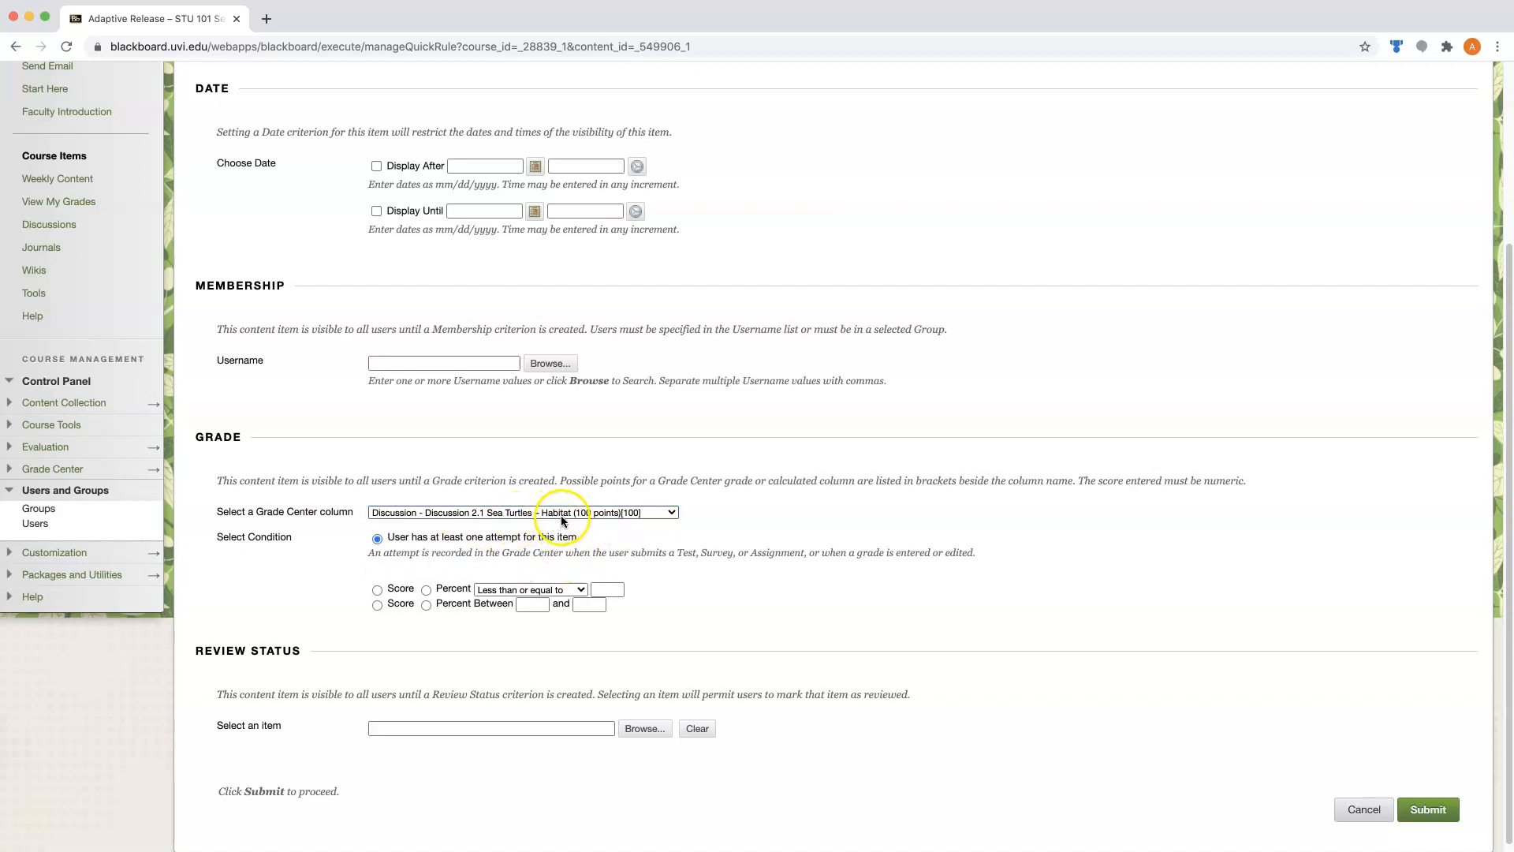
left_click(566, 517)
left_click(769, 615)
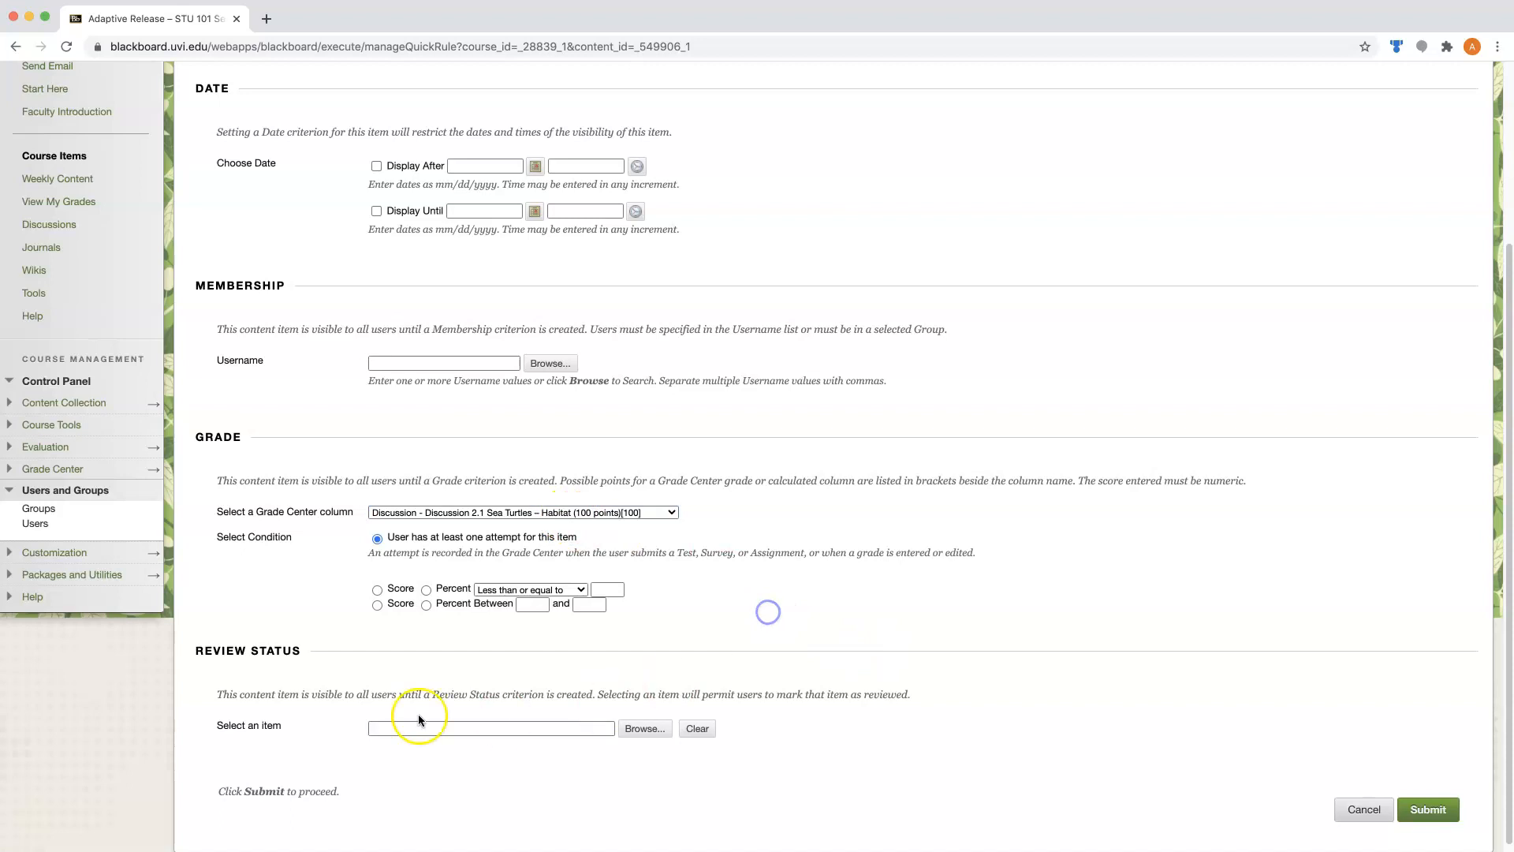
Set the grade condition to Percent, Greater than or equal to 70, and review the comparison options.
left_click(377, 590)
left_click(426, 590)
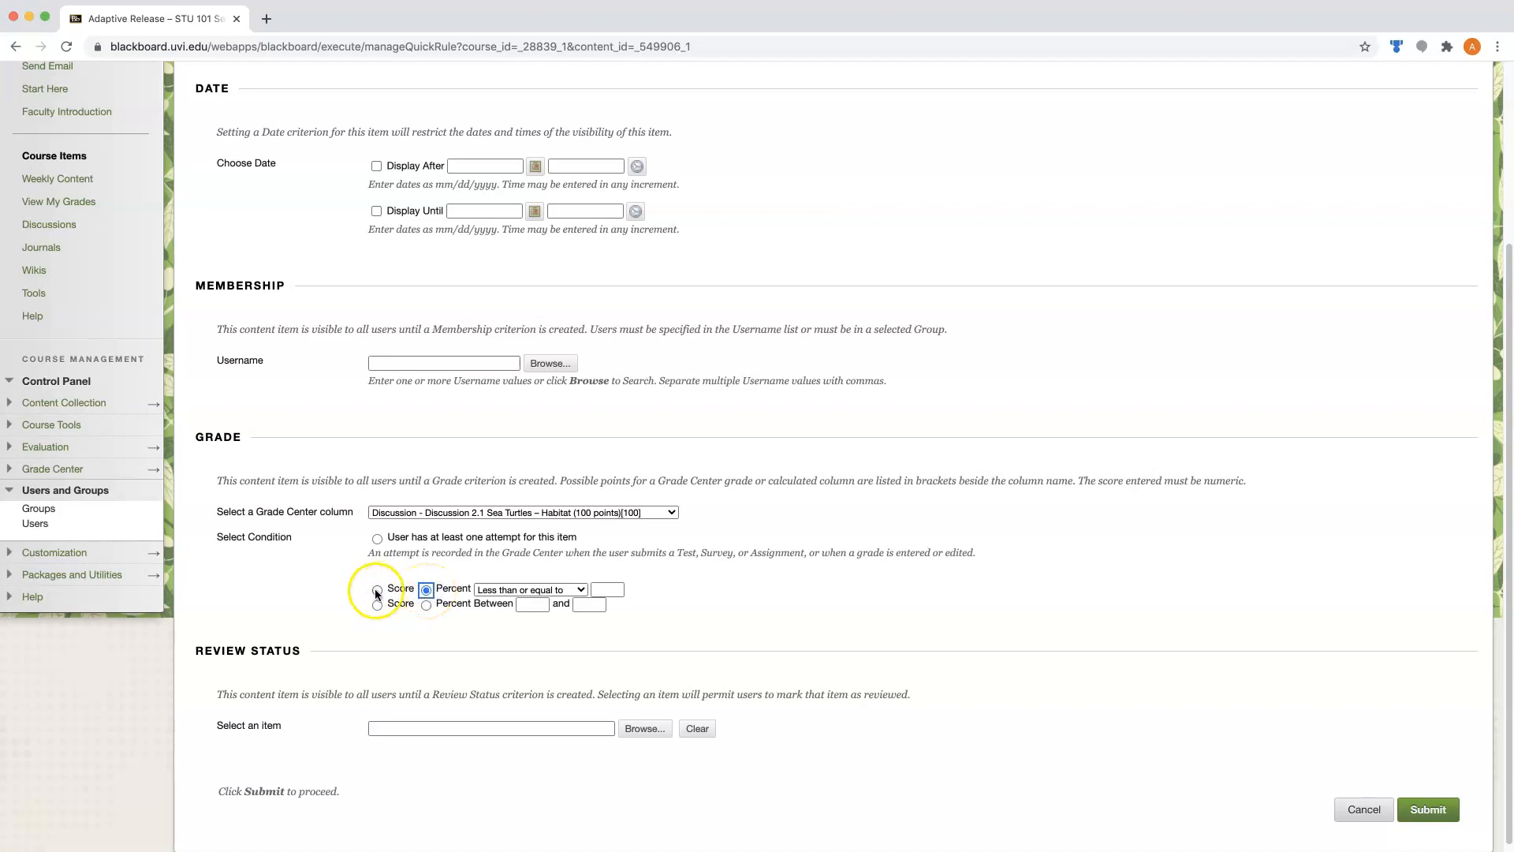
left_click(377, 590)
left_click(426, 591)
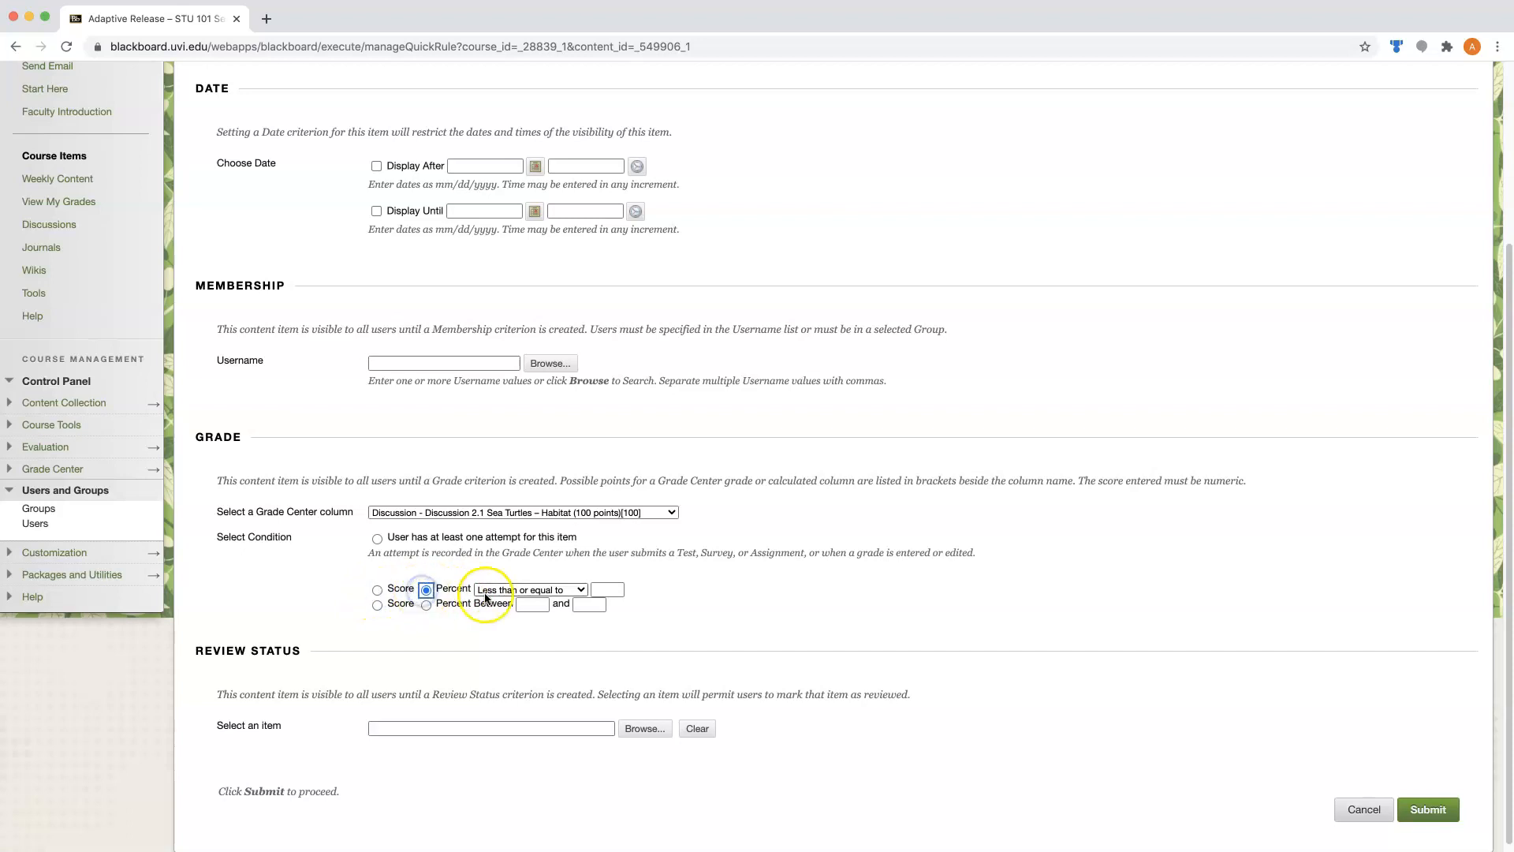
left_click(538, 591)
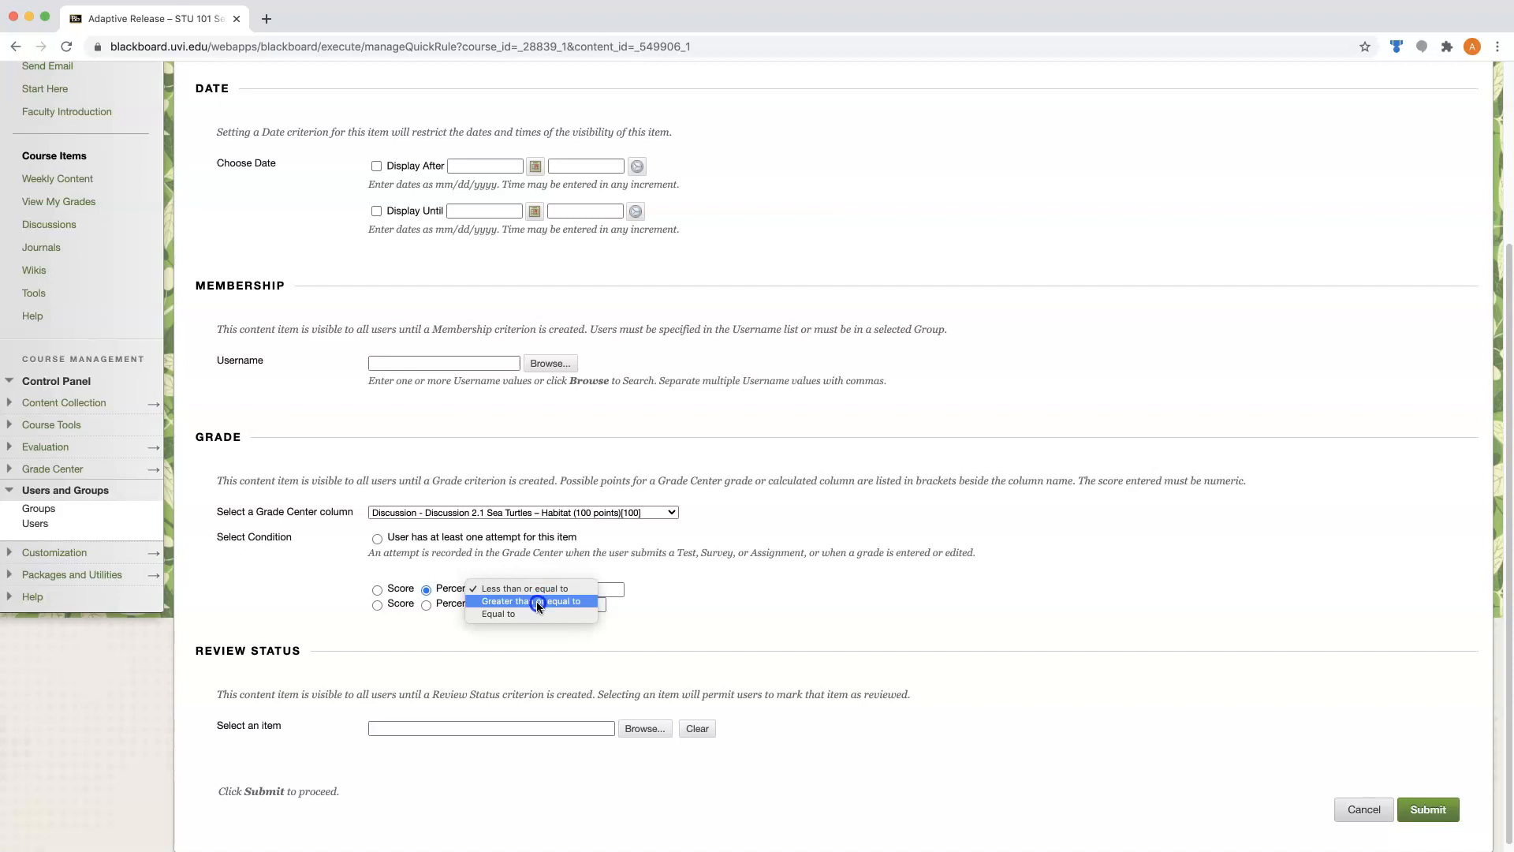
left_click(536, 601)
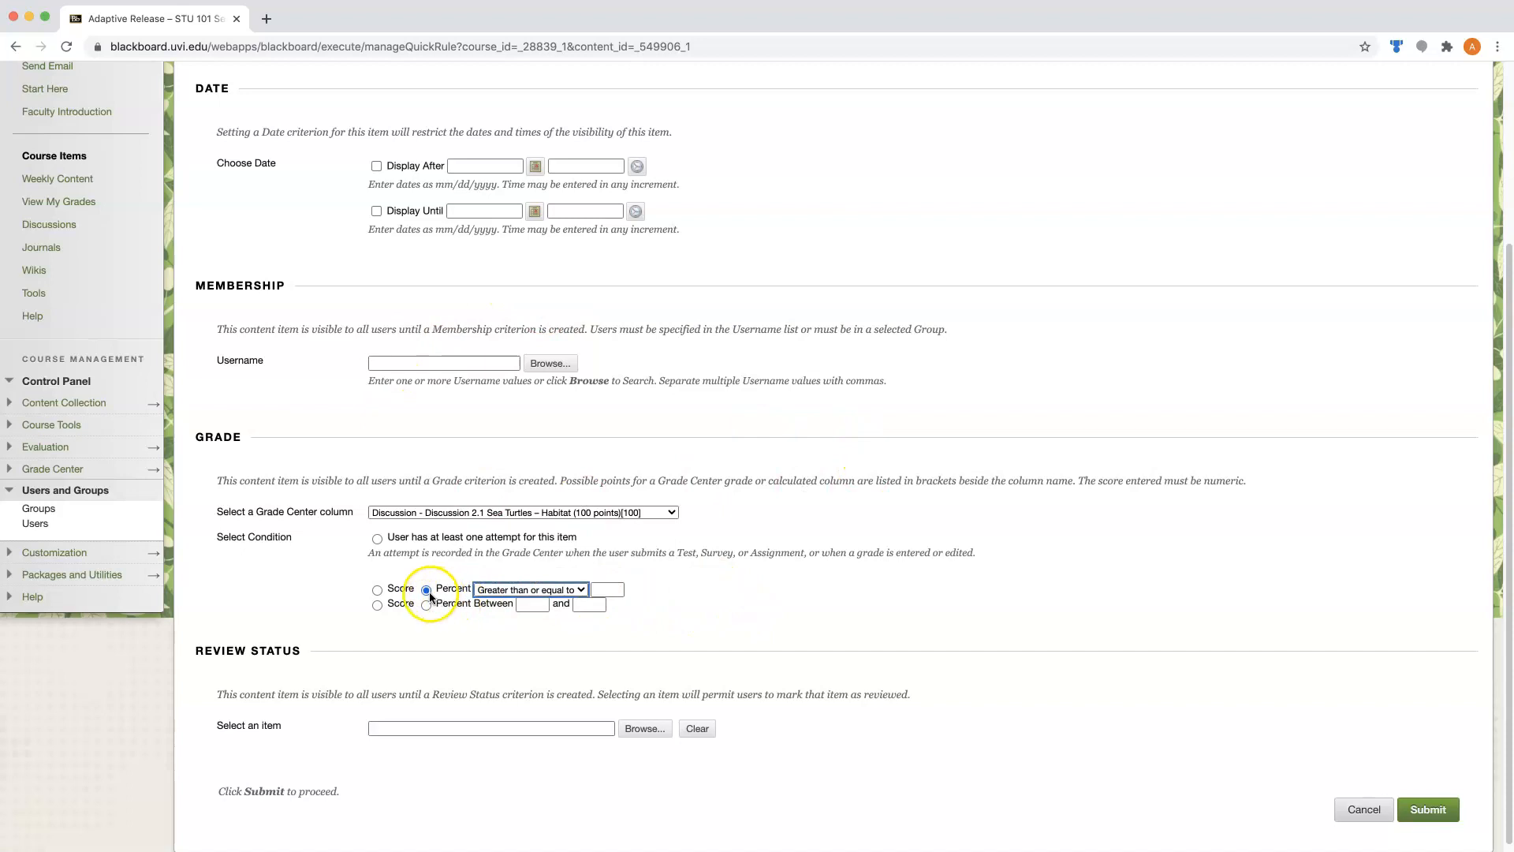
left_click(606, 589)
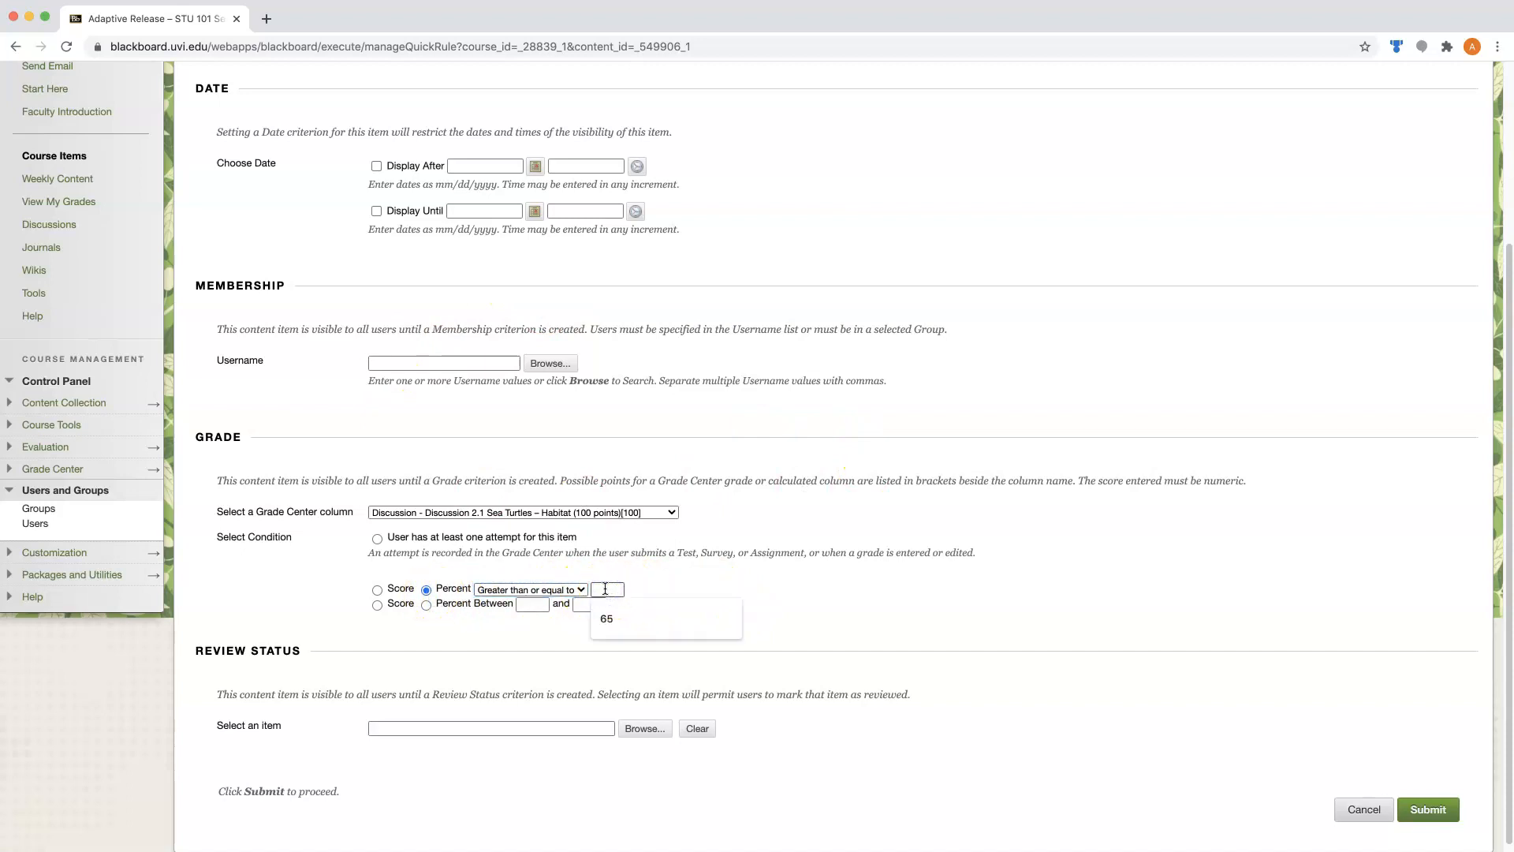
type("70")
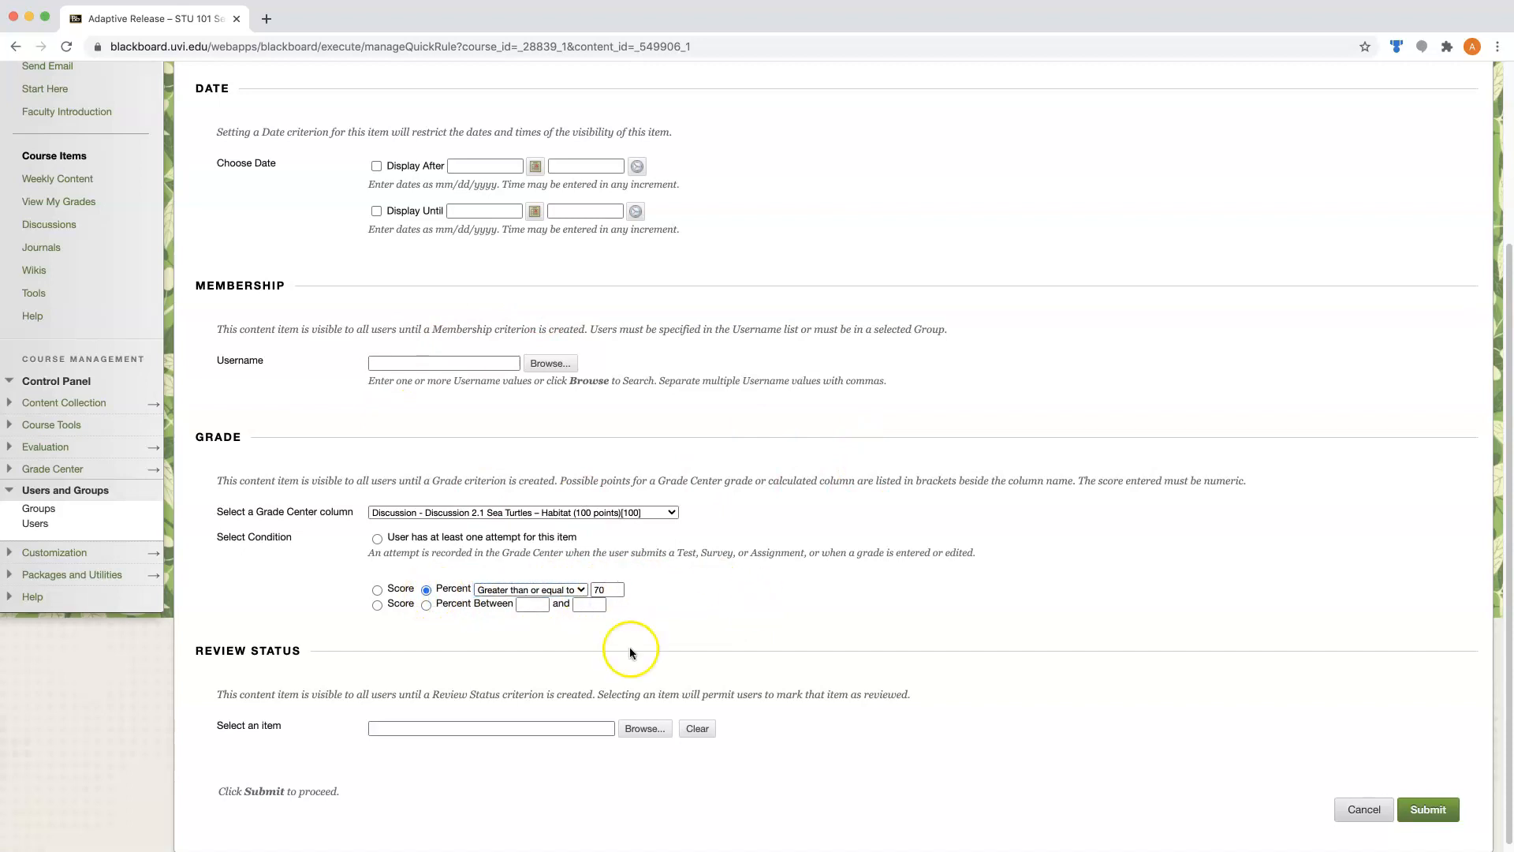
left_click(581, 589)
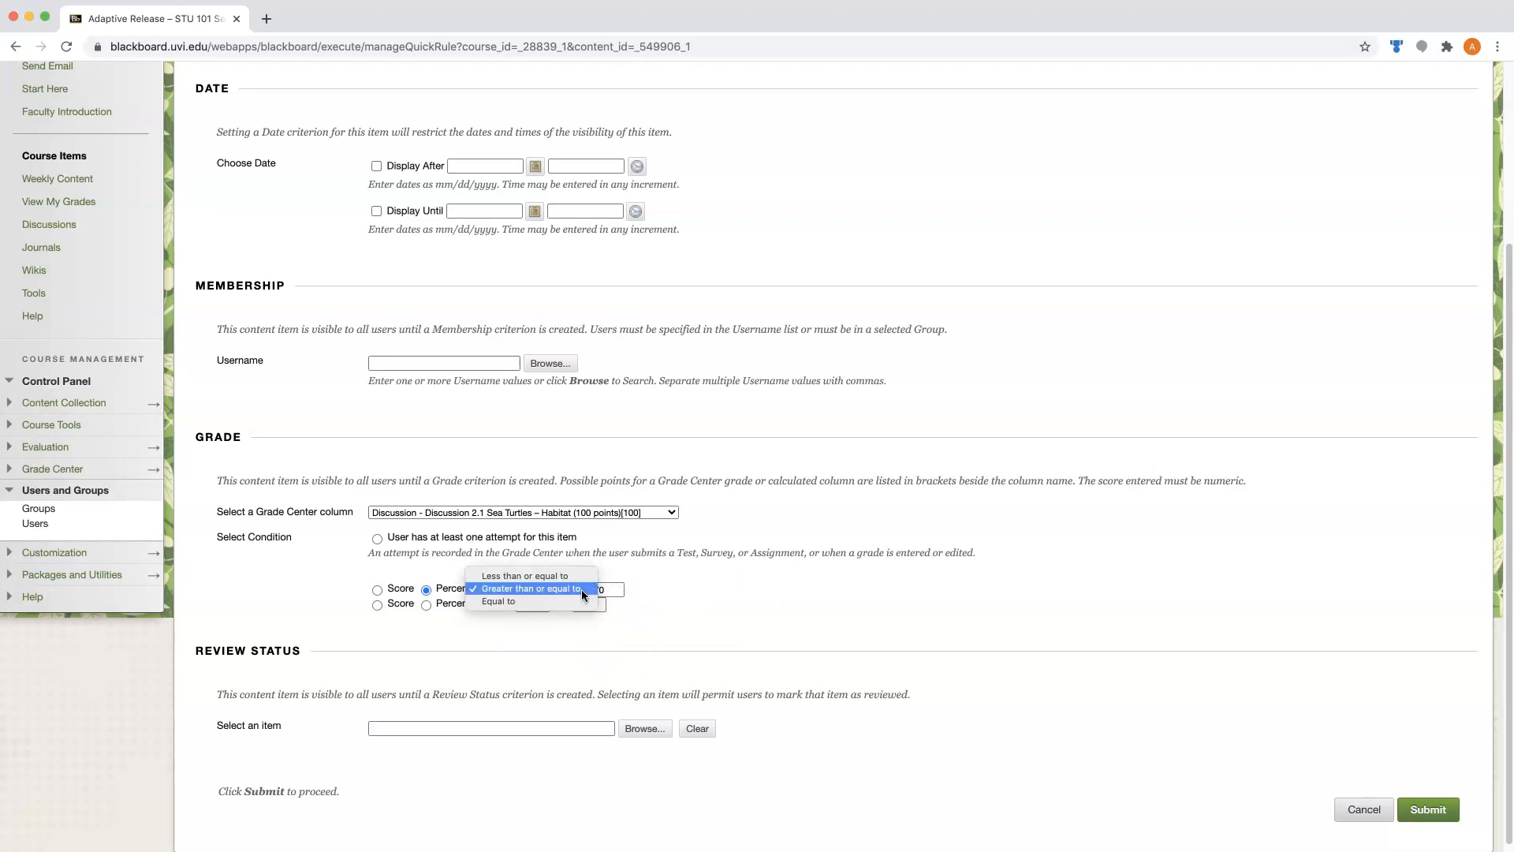
left_click(574, 601)
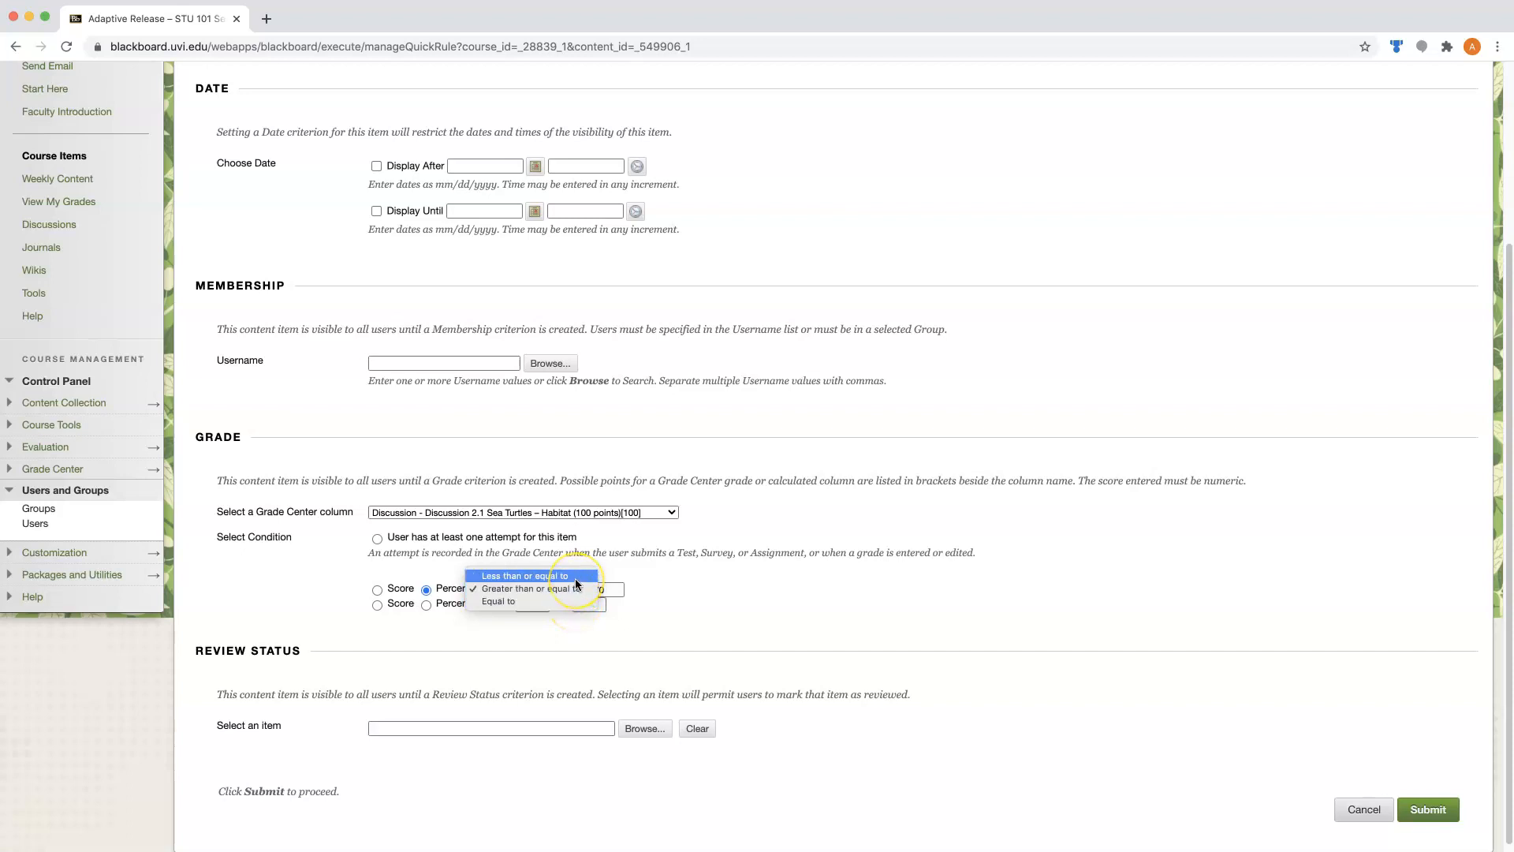
left_click(960, 621)
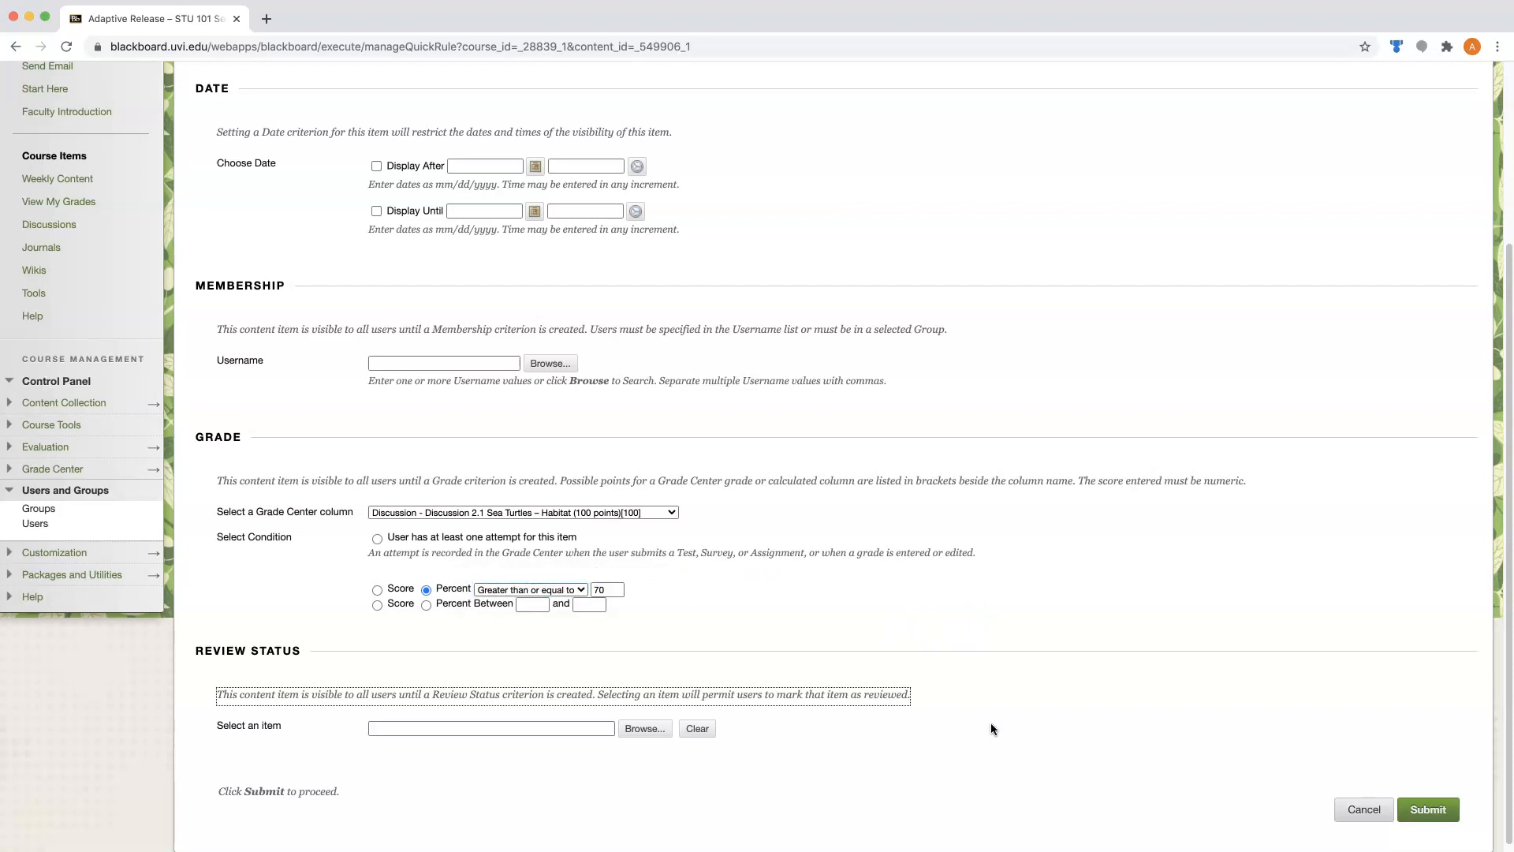